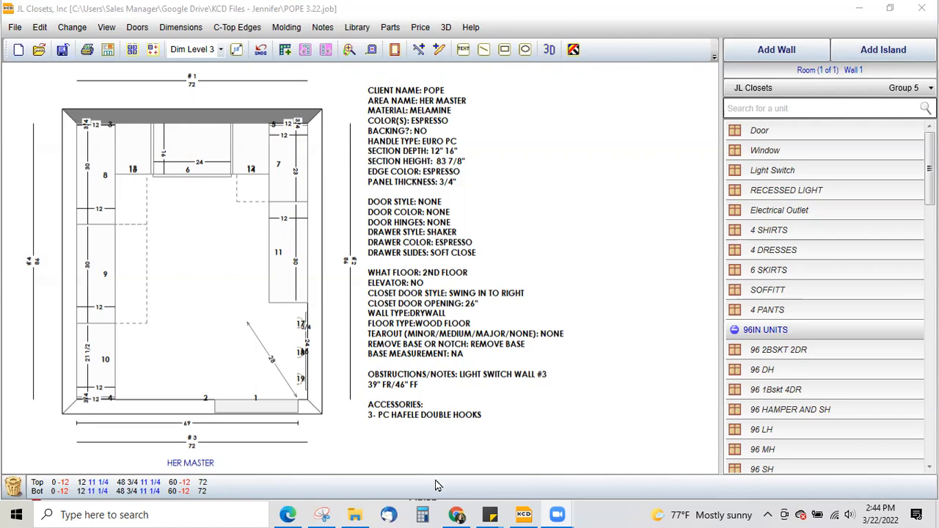
# Switch to the Hafele double hook product page in Chrome and capture the hook's picture with the Snipping Tool.
pyautogui.moveTo(456, 515)
pyautogui.click(449, 445)
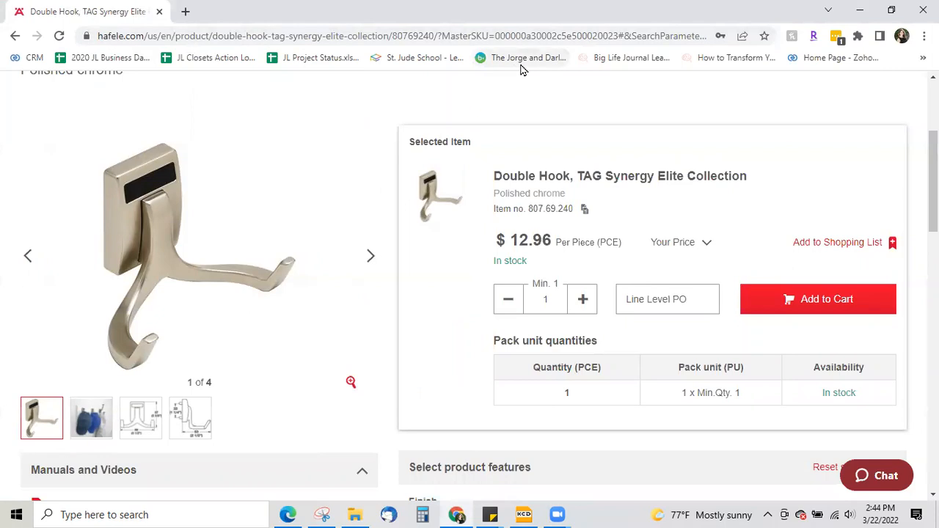
pyautogui.click(179, 515)
pyautogui.write('SNIP')
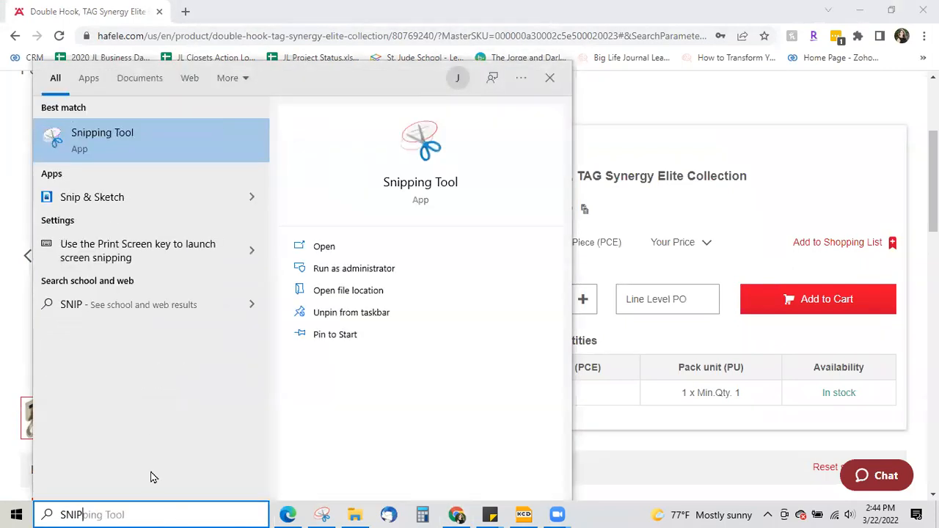
pyautogui.click(92, 151)
pyautogui.click(305, 186)
pyautogui.moveTo(49, 105); pyautogui.dragTo(327, 379)
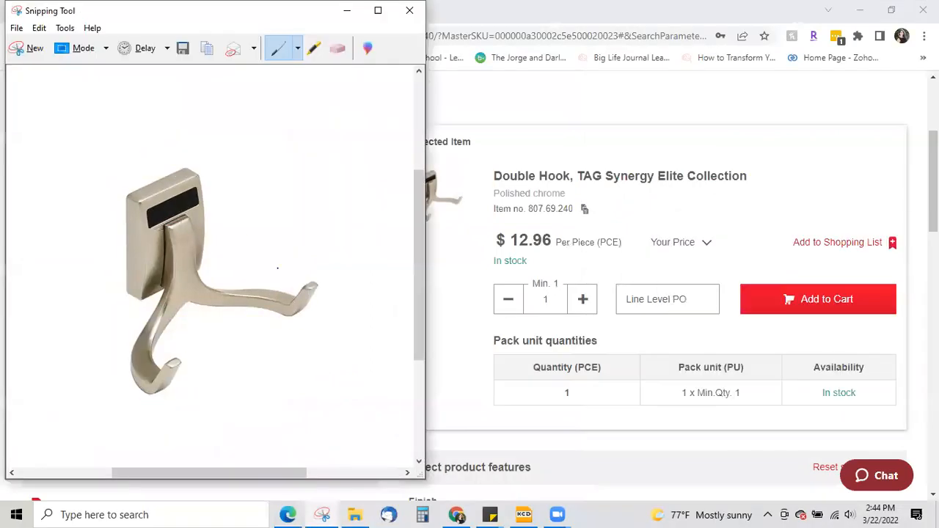
# Save the snip as a JPEG named DOUBLE PC HOOK in the C:\KCD\Pictures folder.
pyautogui.click(182, 47)
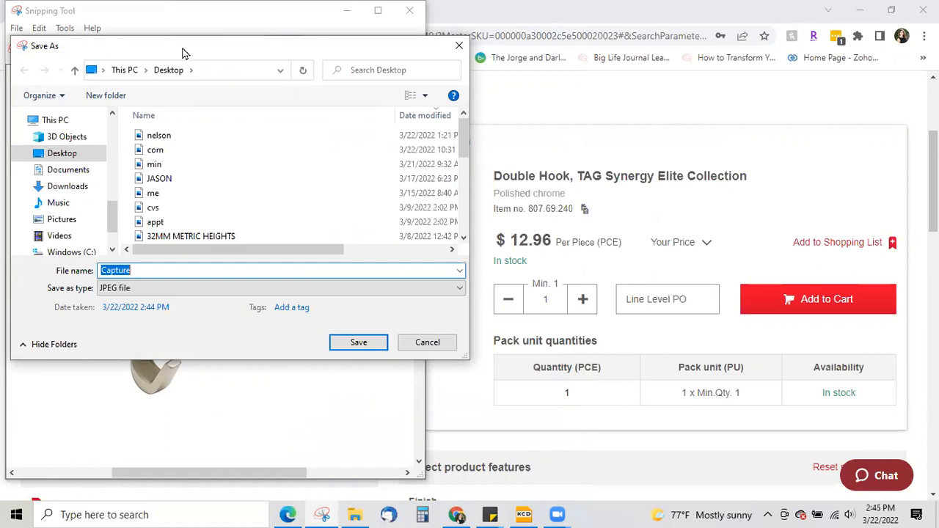
pyautogui.scroll(-2, 88, 202)
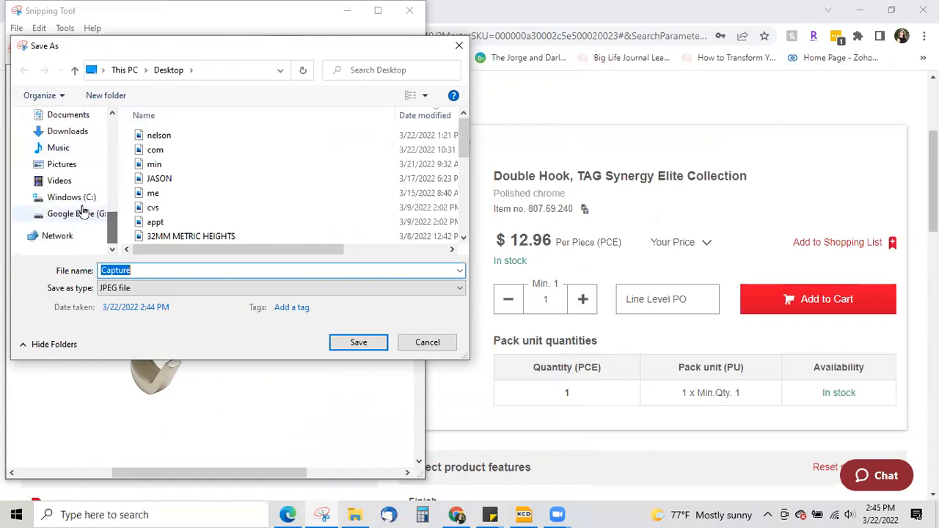
pyautogui.click(77, 203)
pyautogui.click(154, 166)
pyautogui.doubleClick(155, 167)
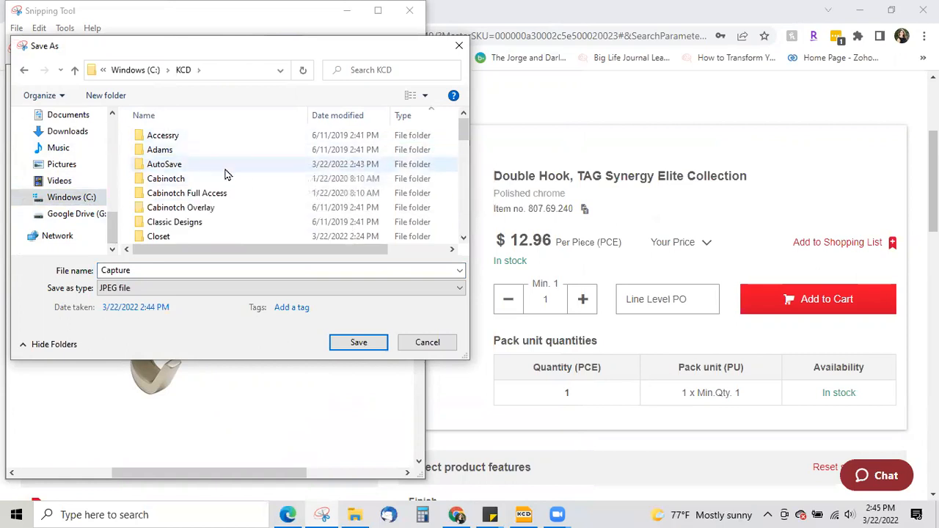
pyautogui.scroll(-5, 226, 175)
pyautogui.scroll(-4, 227, 178)
pyautogui.doubleClick(179, 166)
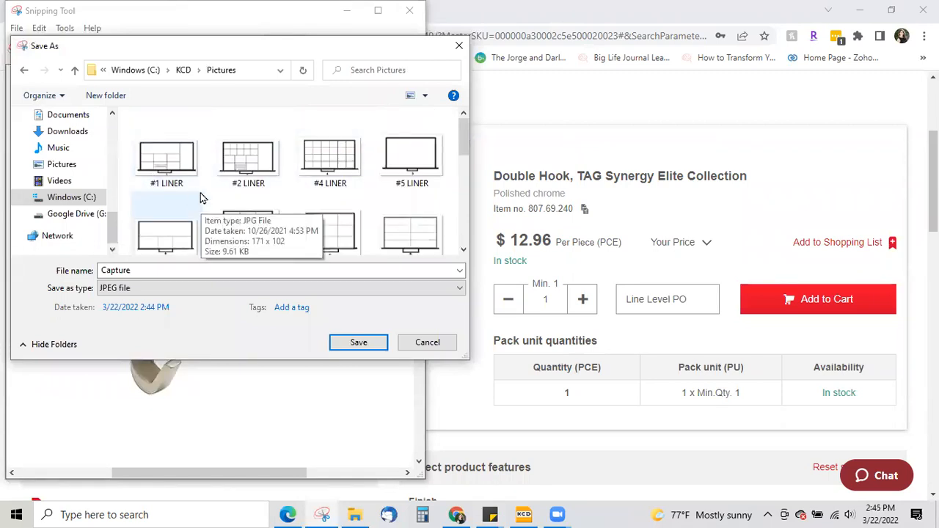
pyautogui.doubleClick(177, 269)
pyautogui.write('DOUBLE PC HOOK')
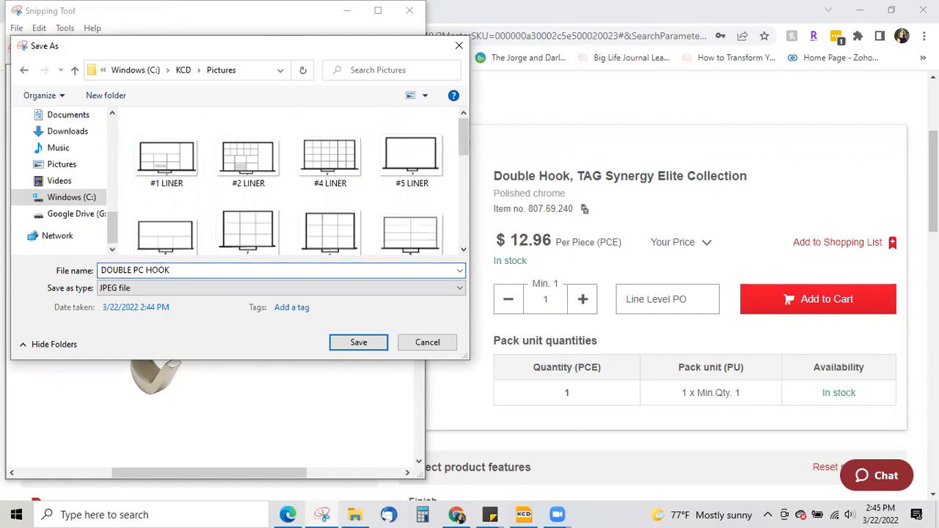
pyautogui.click(351, 343)
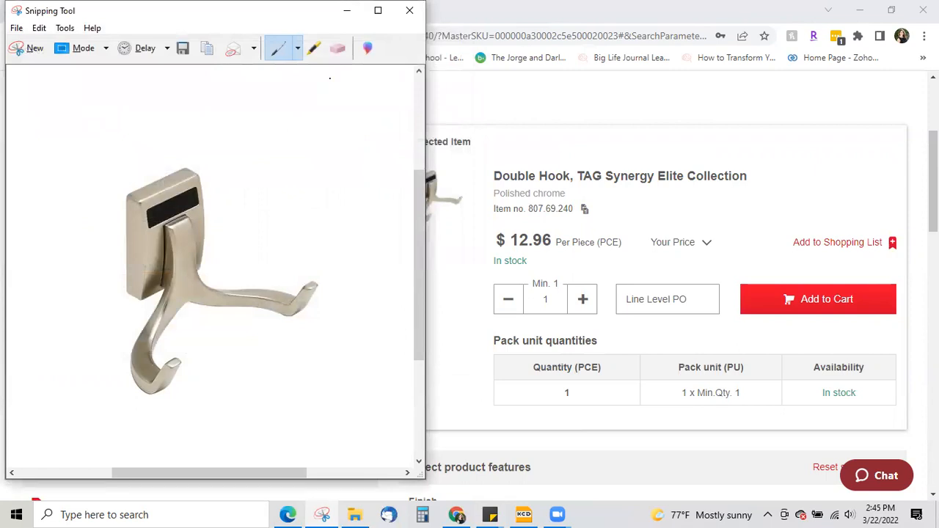
# Close the Snipping Tool and switch back to the closet floor plan in KCD.
pyautogui.click(410, 10)
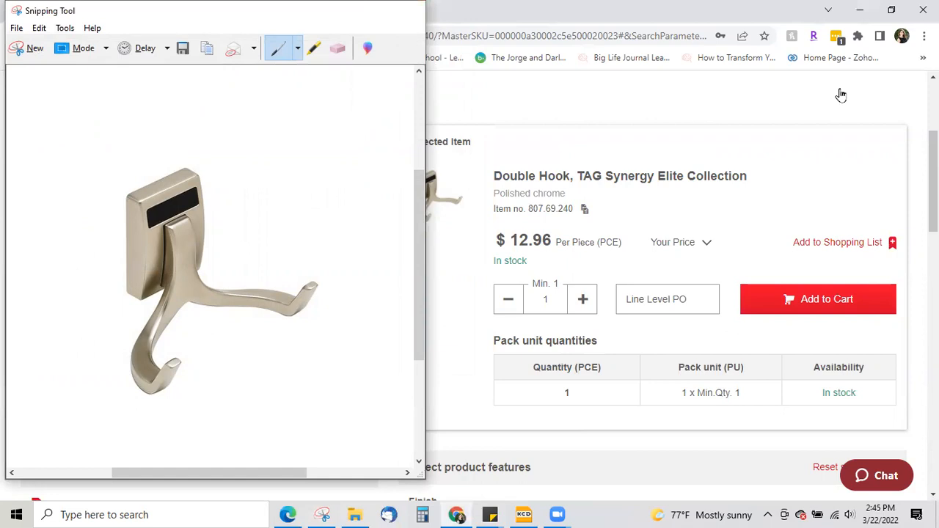
pyautogui.click(318, 176)
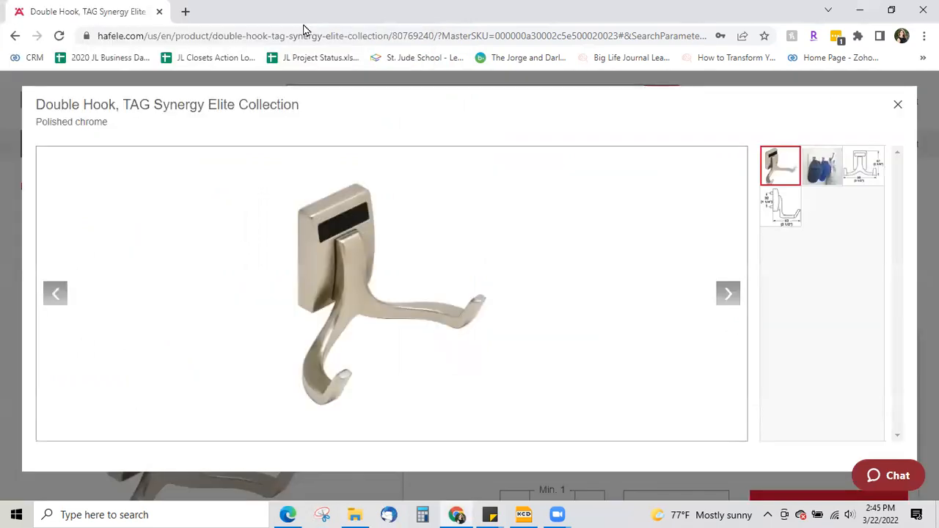
pyautogui.moveTo(304, 26); pyautogui.dragTo(292, 168)
pyautogui.click(818, 161)
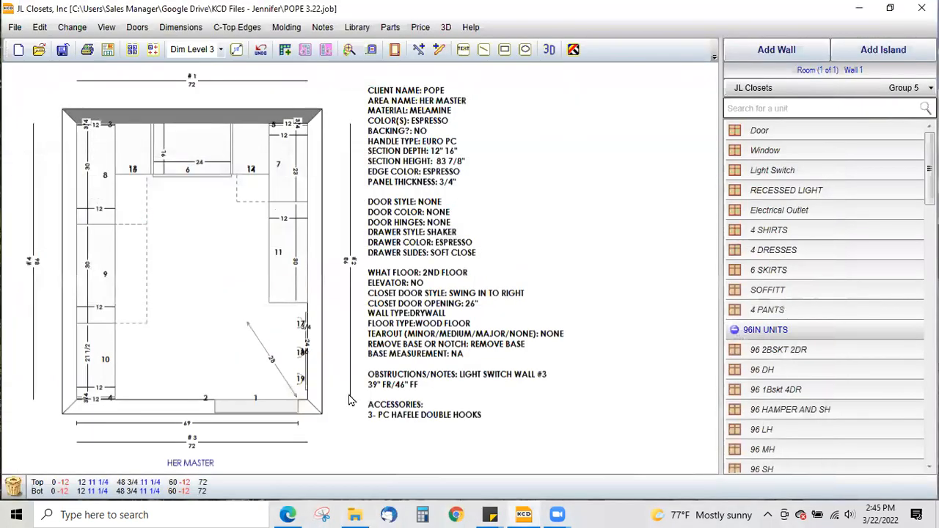
# Start importing a picture into Multi-Print and browse to the C:\KCD\Pictures folder.
pyautogui.click(15, 29)
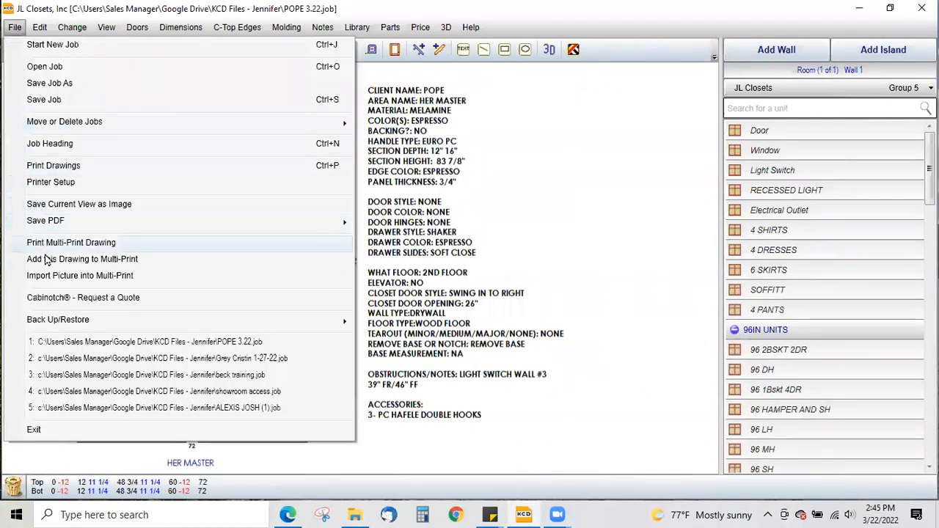
pyautogui.click(145, 277)
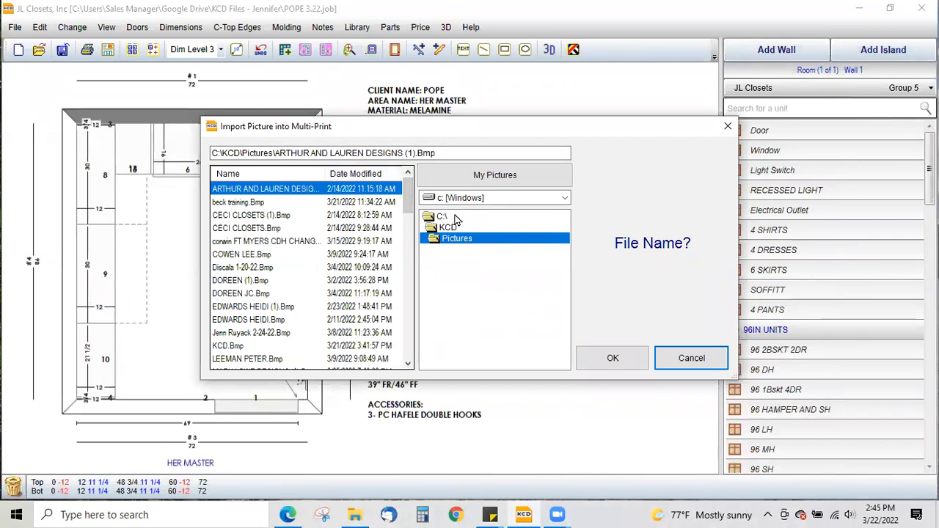
pyautogui.click(448, 217)
pyautogui.click(455, 228)
pyautogui.click(472, 241)
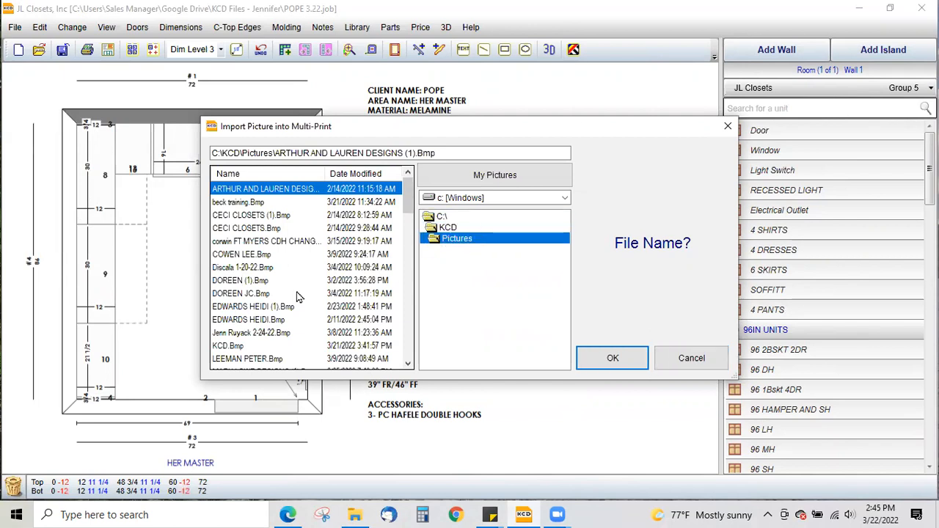
# Sort the pictures by date modified and look through the list for the double hook picture.
pyautogui.click(355, 174)
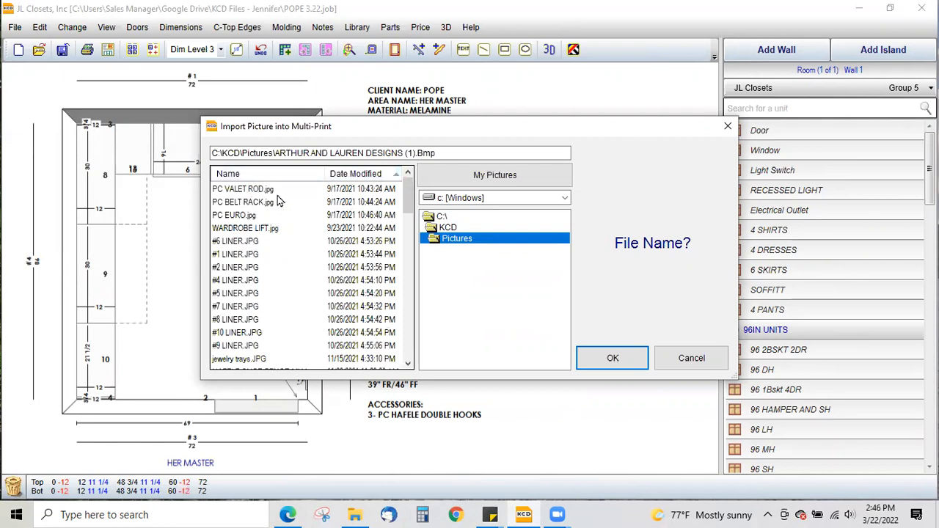
pyautogui.scroll(-2, 299, 245)
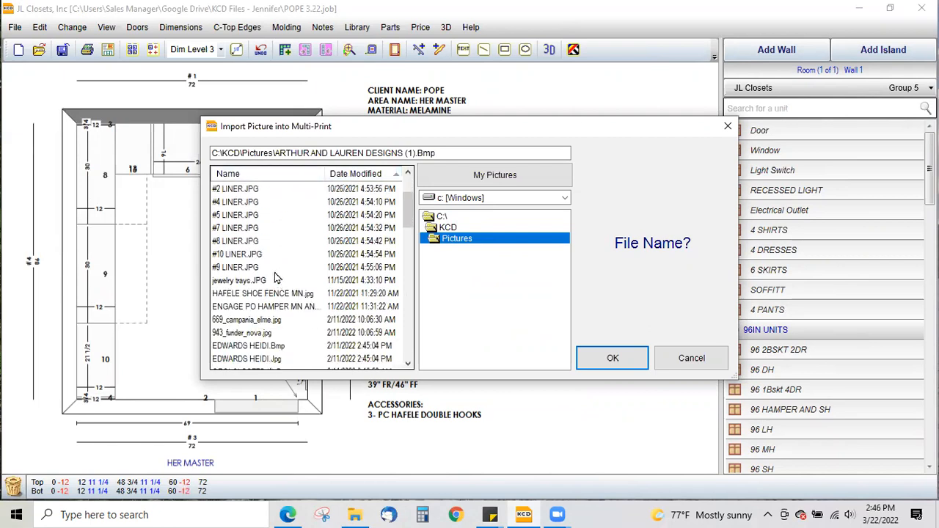
pyautogui.scroll(-2, 285, 310)
pyautogui.scroll(-5, 285, 311)
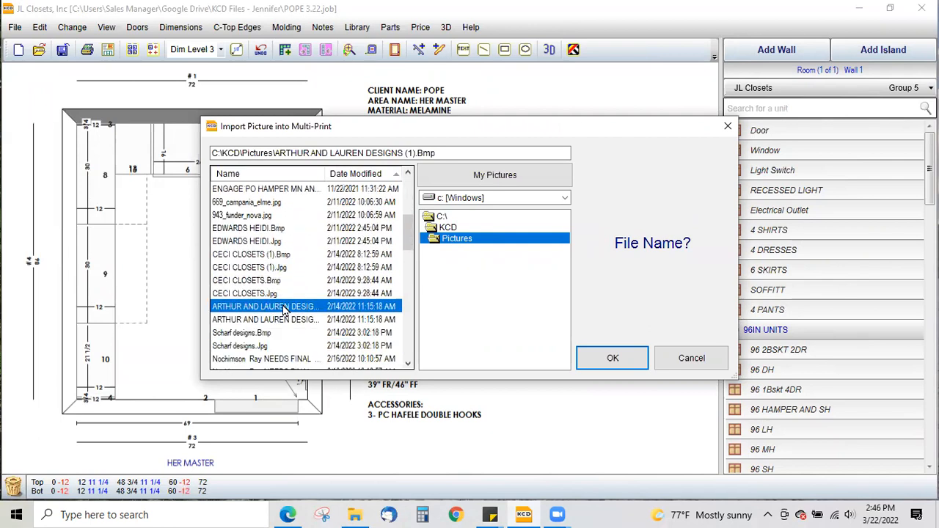
pyautogui.scroll(-3, 285, 311)
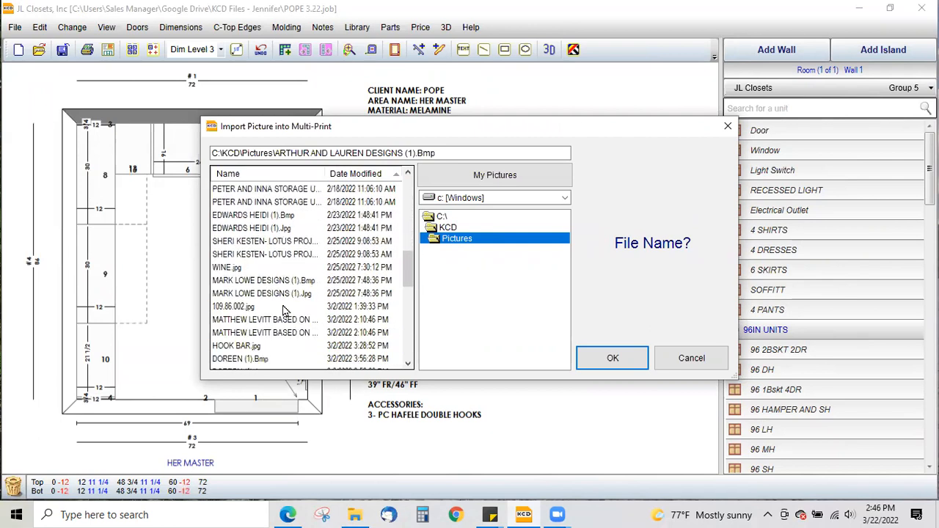
pyautogui.scroll(-8, 284, 311)
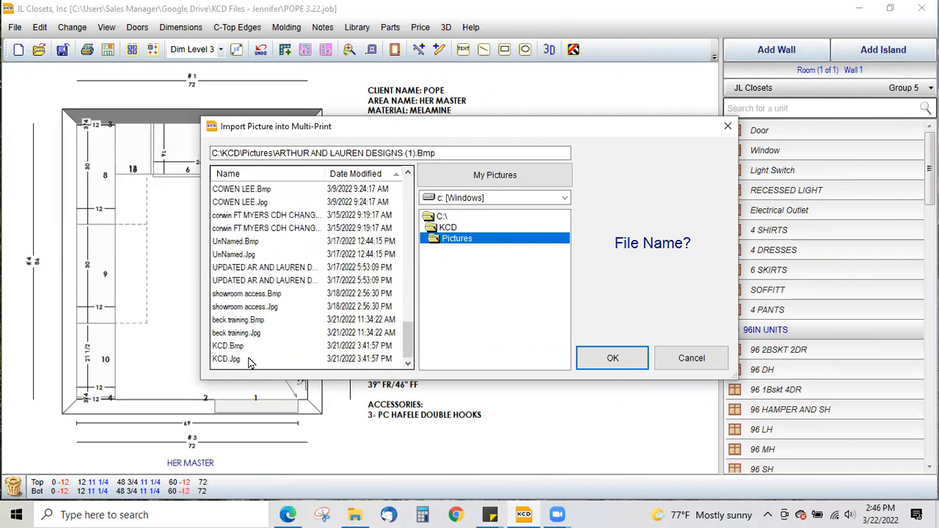
pyautogui.scroll(2, 248, 276)
pyautogui.scroll(3, 248, 275)
pyautogui.scroll(2, 248, 267)
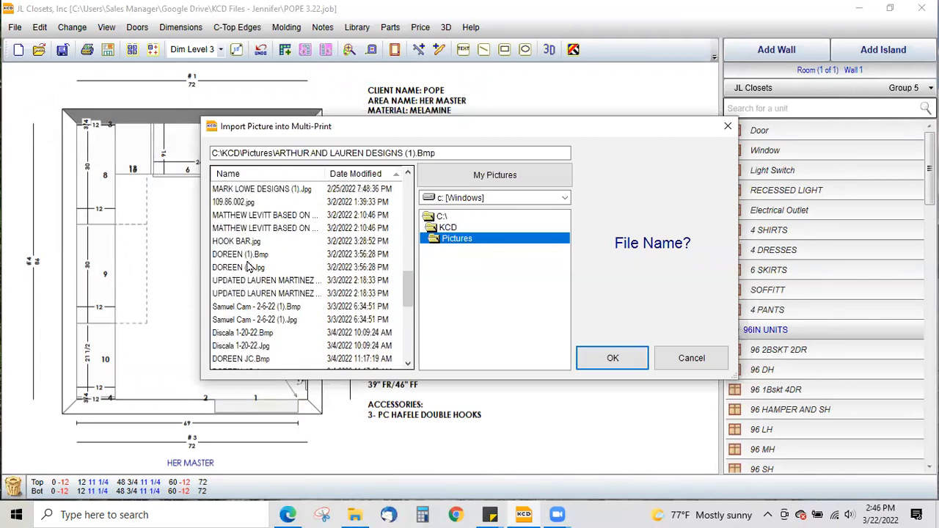
pyautogui.scroll(1, 248, 267)
# Reopen the Pictures folder from the KCD folder and import DOUBLE PC HOOK.JPG into Multi-Print.
pyautogui.doubleClick(454, 228)
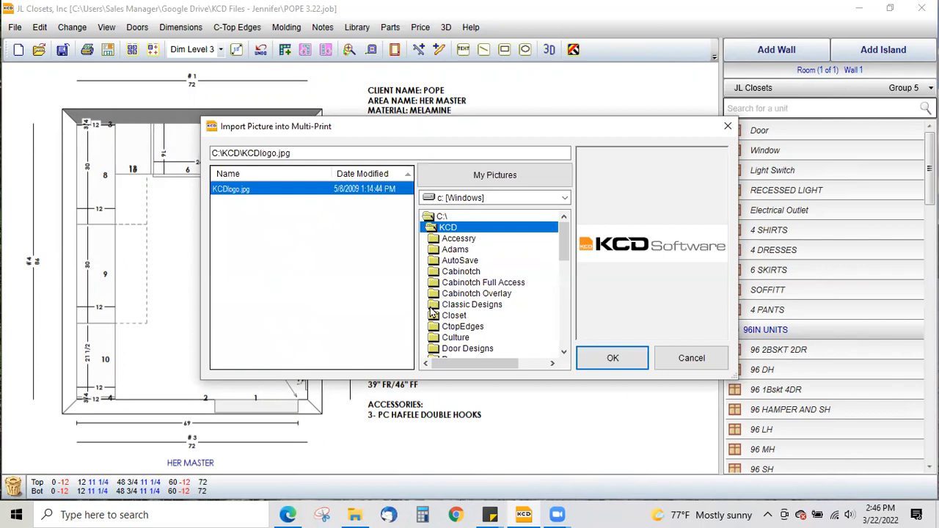
pyautogui.scroll(-1, 472, 323)
pyautogui.scroll(-4, 473, 329)
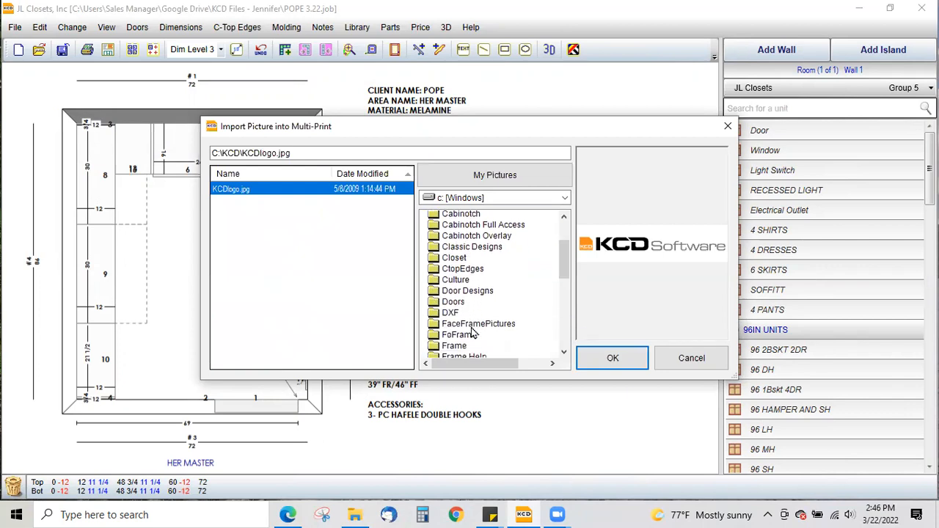
pyautogui.scroll(-3, 474, 330)
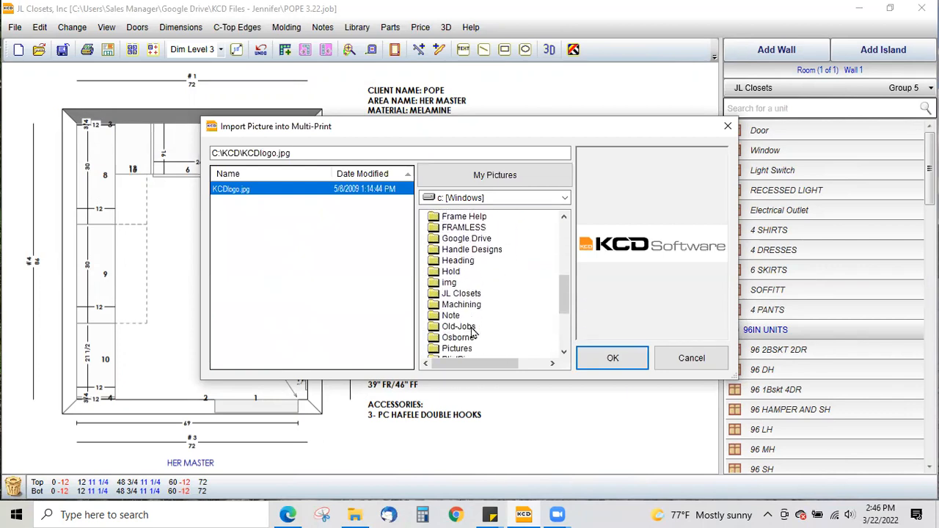
pyautogui.doubleClick(472, 318)
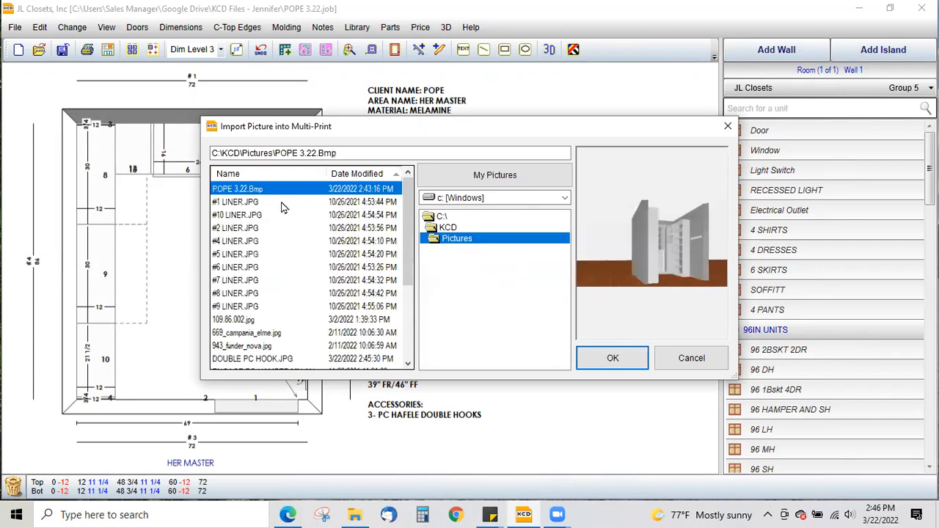
pyautogui.click(268, 359)
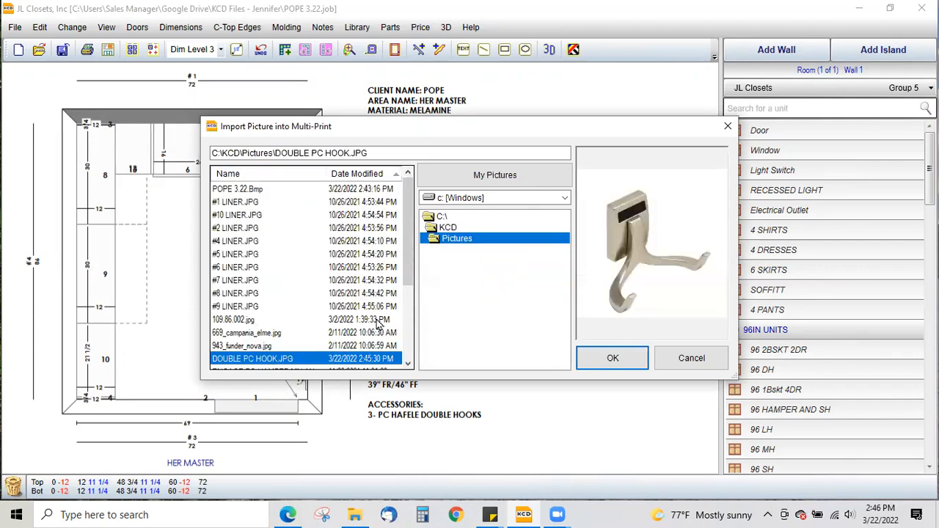
pyautogui.click(609, 358)
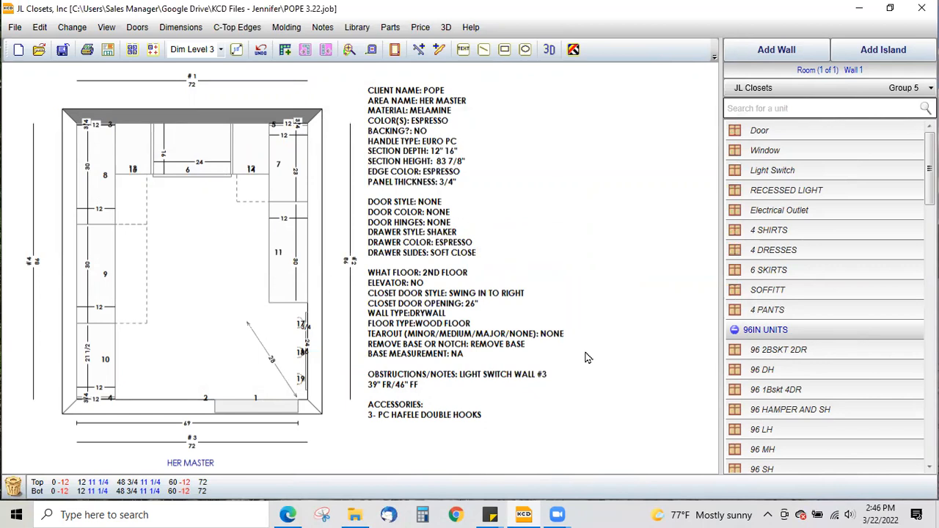
# Import the handle picture PC EURO.jpg from the Pictures folder into Multi-Print.
pyautogui.click(15, 27)
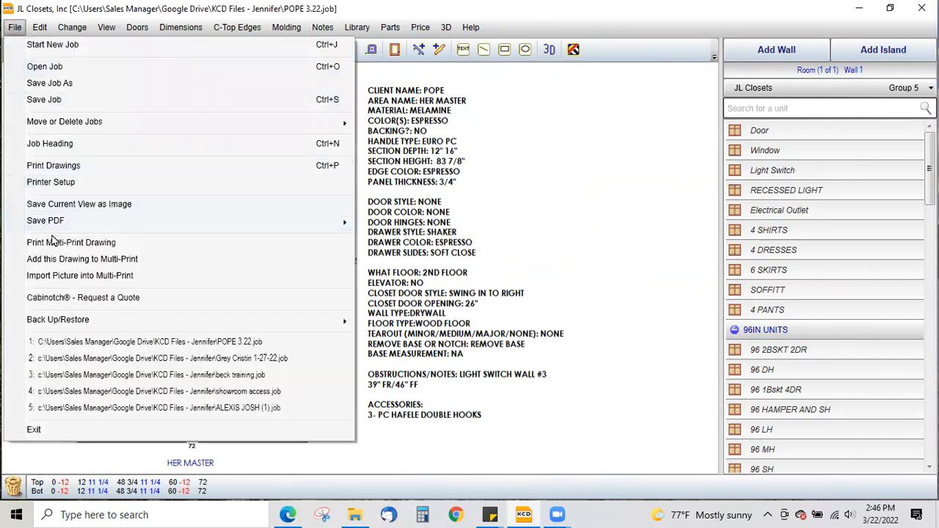
pyautogui.click(58, 275)
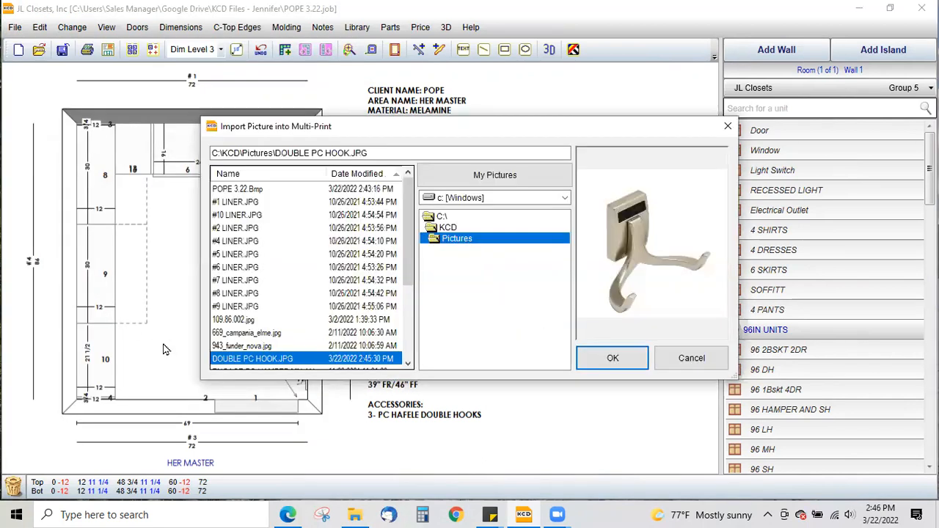
pyautogui.scroll(-2, 279, 253)
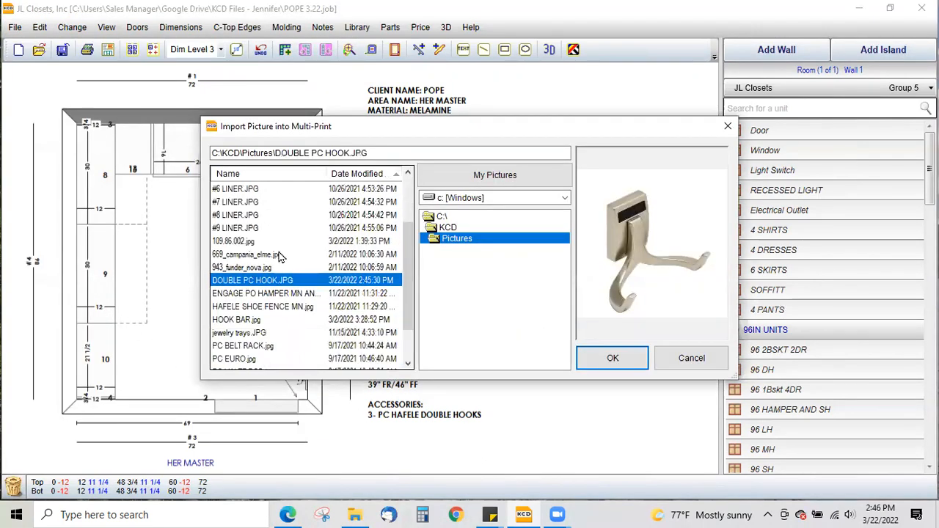
pyautogui.click(233, 359)
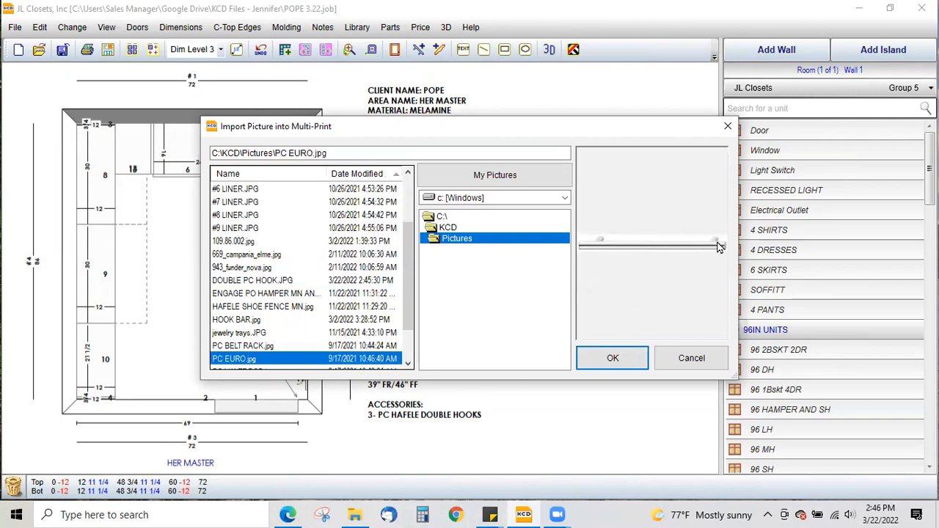
pyautogui.click(610, 359)
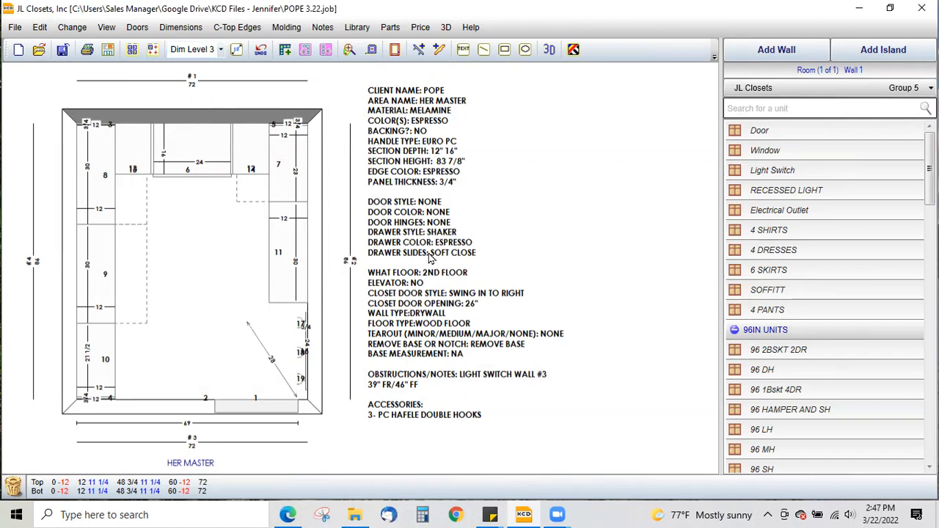
# Open the elevation view of Wall 4 and move on to the elevation of Wall 1.
pyautogui.click(67, 376)
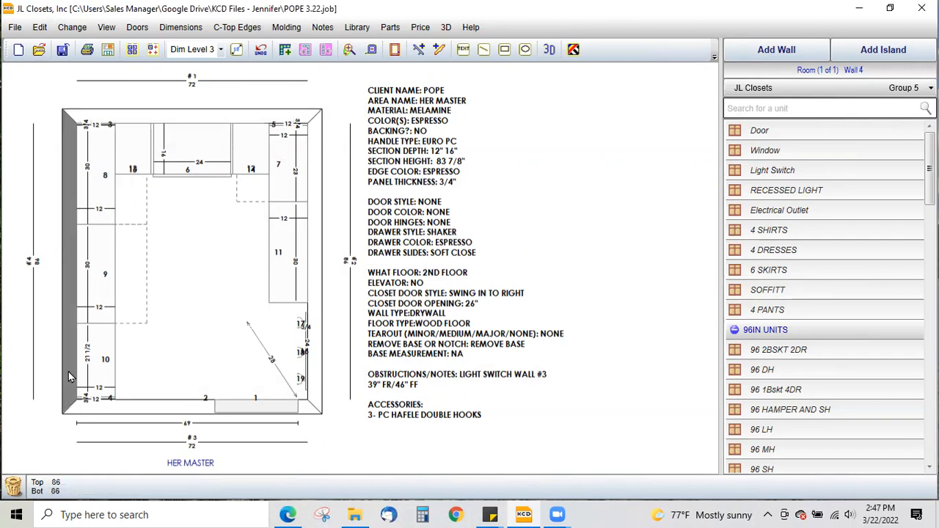
pyautogui.scroll(1, 79, 374)
pyautogui.doubleClick(81, 374)
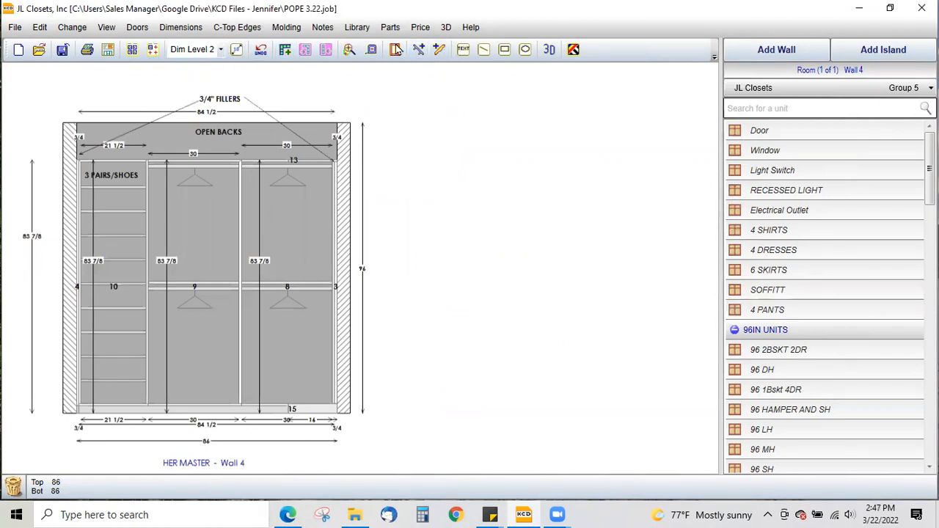
pyautogui.click(346, 198)
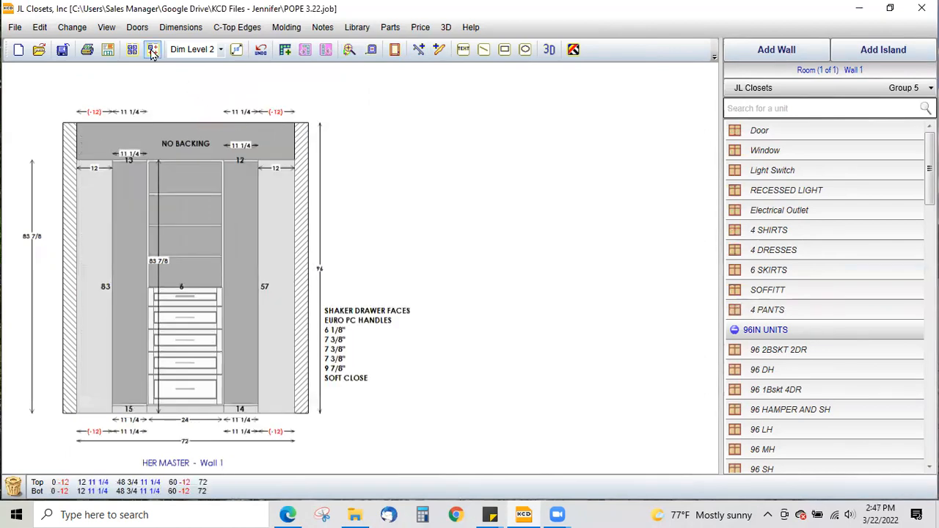
# Step through the remaining wall elevations starting with Wall 2, and send the 3D view of the closet to Multi-Print.
pyautogui.click(292, 186)
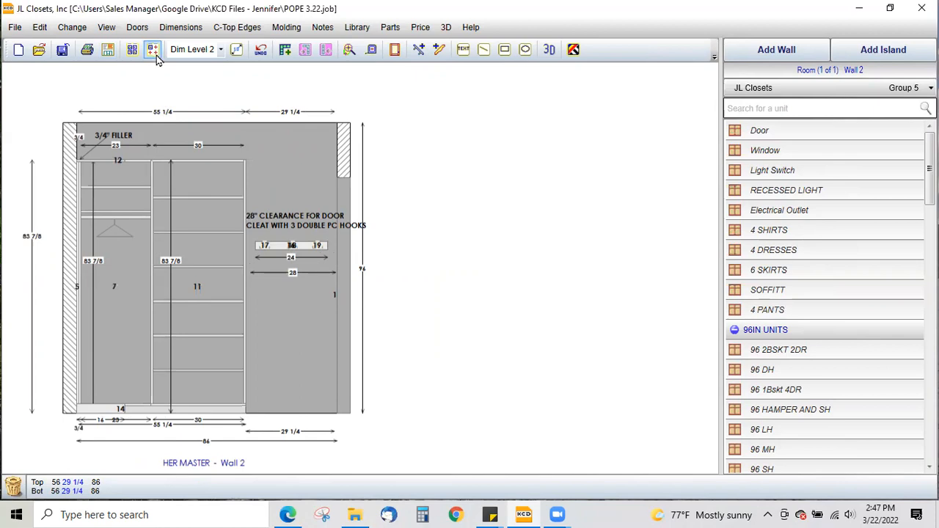
pyautogui.click(344, 153)
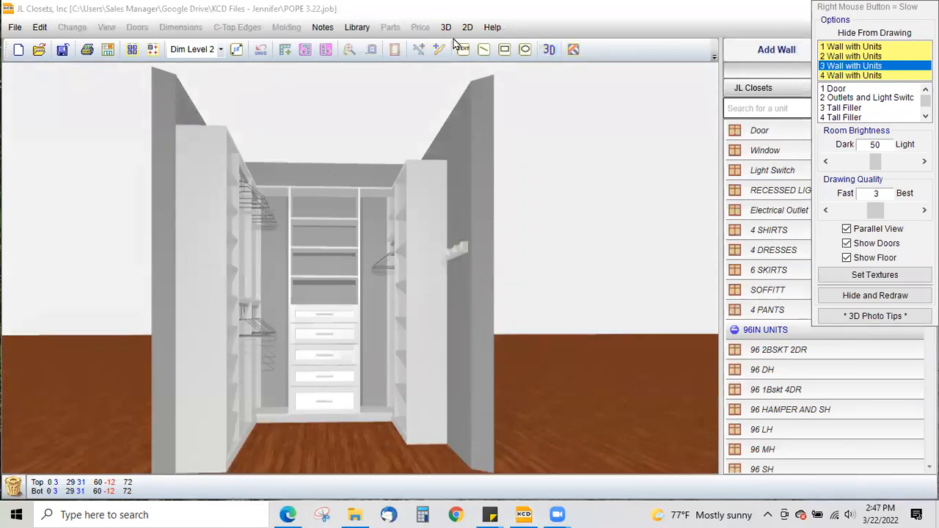
pyautogui.click(153, 54)
# Change the 3D hide options so Wall 1 with its units is hidden instead of Wall 3, and redraw.
pyautogui.click(629, 320)
pyautogui.click(842, 302)
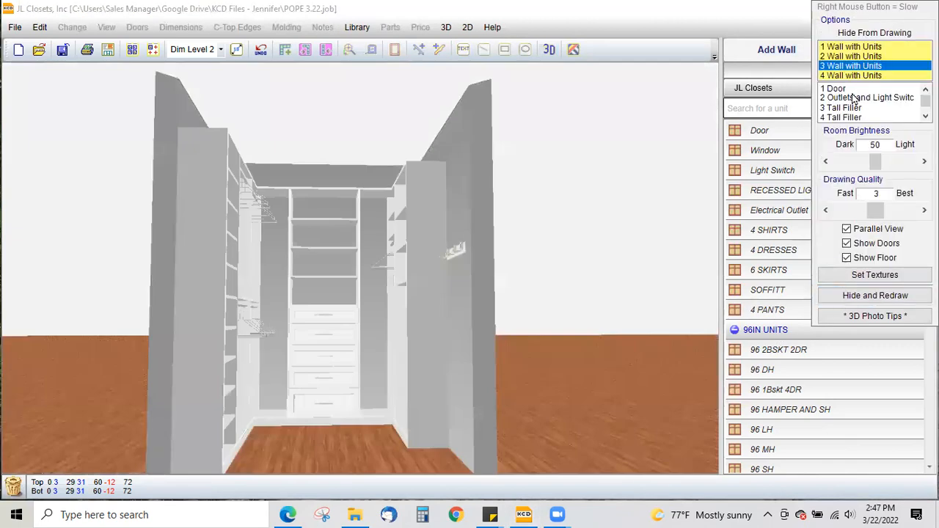
pyautogui.click(852, 72)
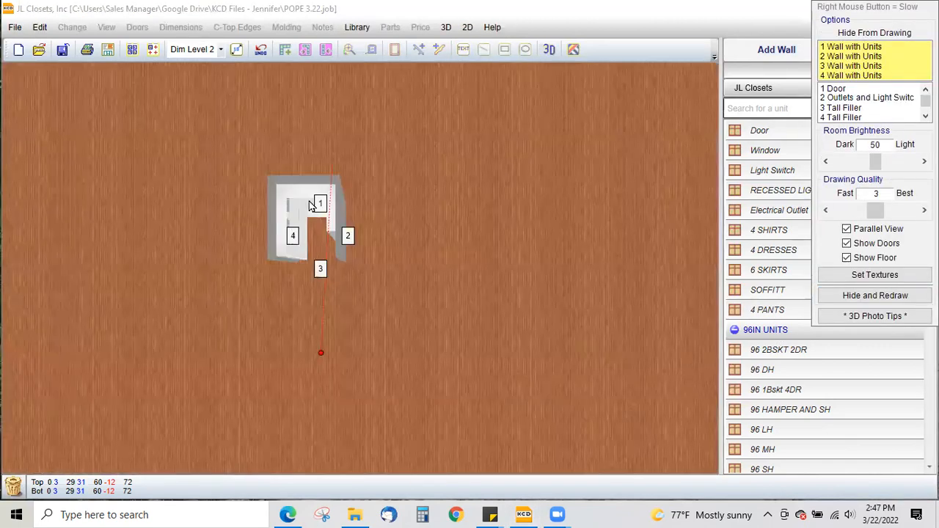
pyautogui.click(321, 205)
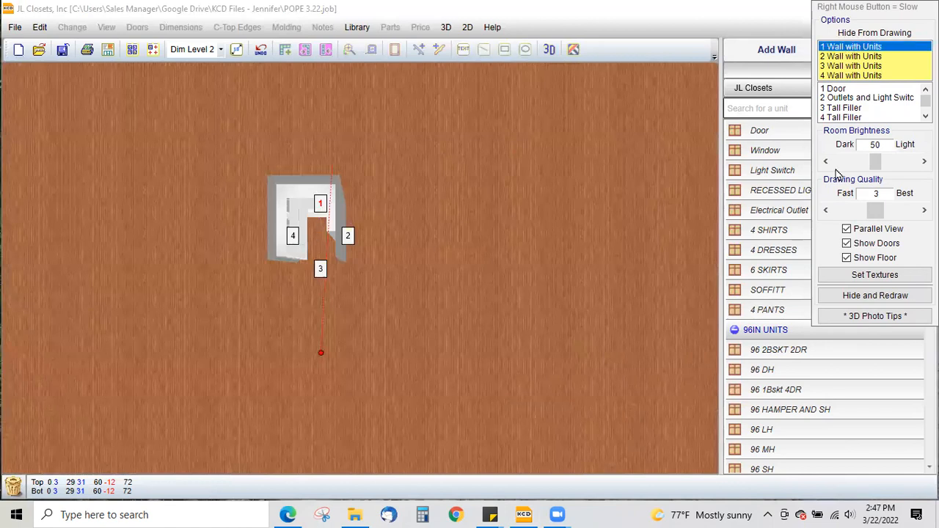
pyautogui.click(875, 295)
# Turn the 3D view to look toward Wall 3 from inside the closet and send that picture to Multi-Print.
pyautogui.moveTo(303, 325); pyautogui.dragTo(398, 267)
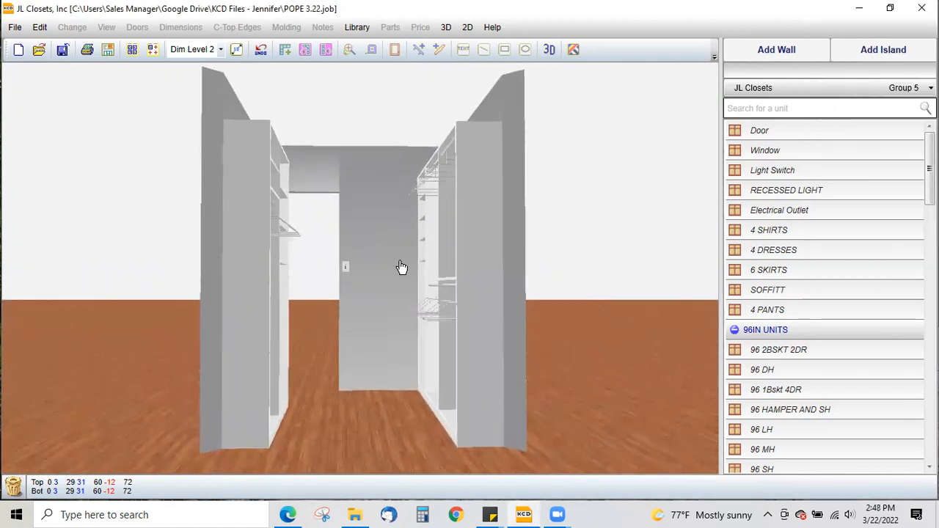
pyautogui.scroll(2, 401, 266)
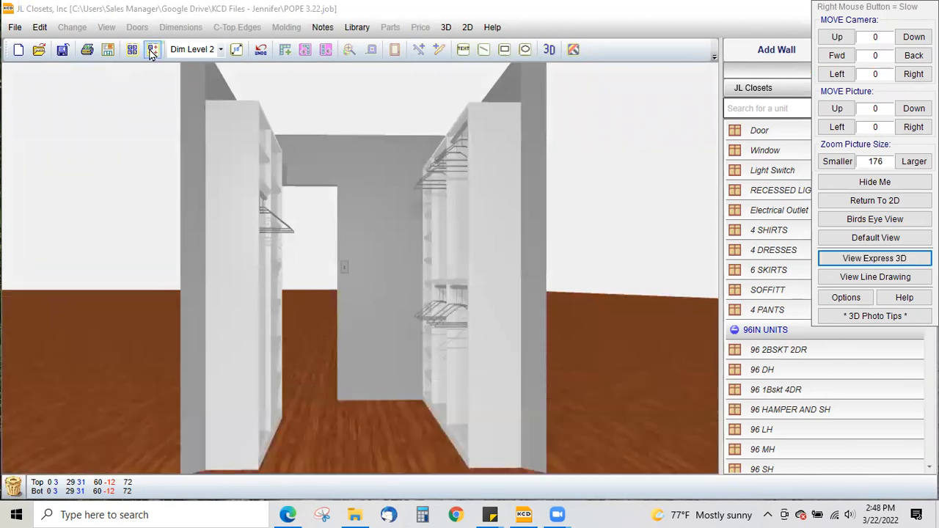
pyautogui.click(152, 50)
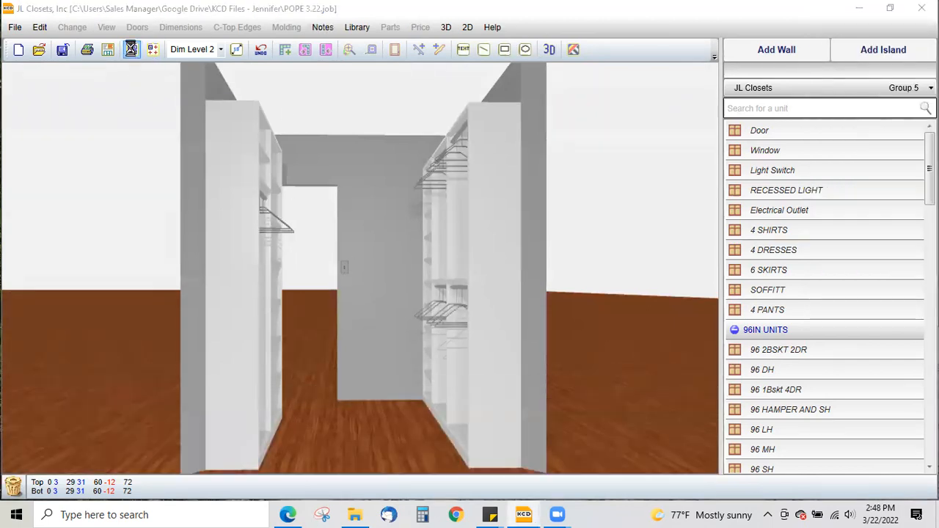
# Open the Multi-Print layout, set the page to landscape, and place the floor plan with its notes on page 1.
pyautogui.click(132, 49)
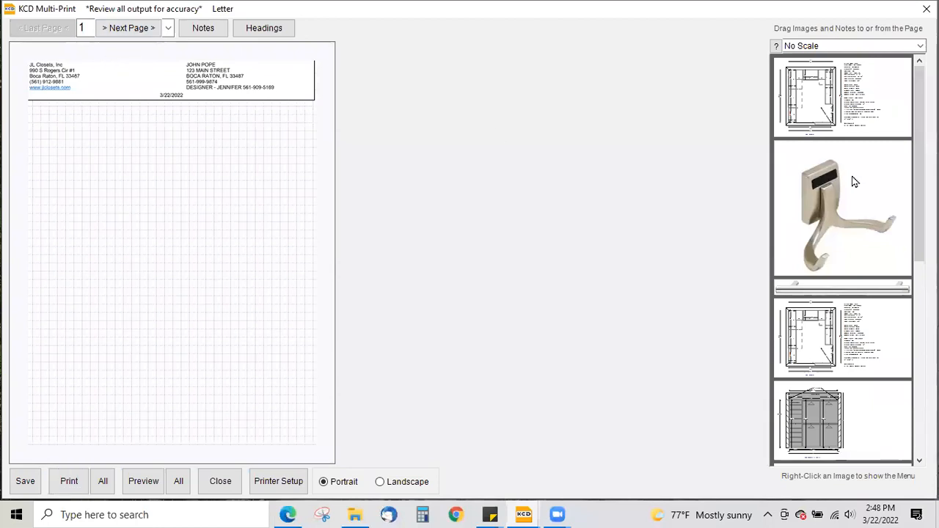
pyautogui.scroll(-3, 862, 242)
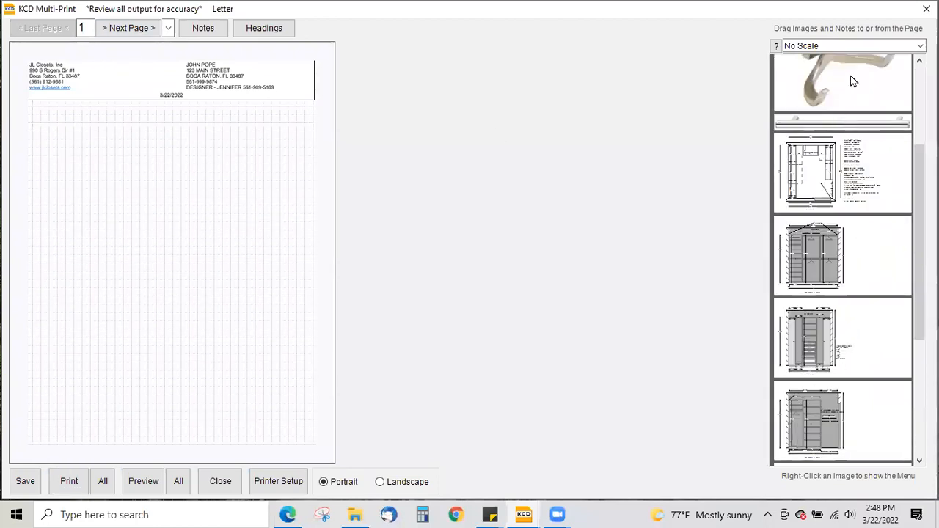
pyautogui.click(389, 481)
pyautogui.moveTo(853, 113)
pyautogui.mouseDown()
pyautogui.moveTo(629, 168)
pyautogui.moveTo(134, 195)
pyautogui.moveTo(126, 147)
pyautogui.moveTo(115, 142)
pyautogui.moveTo(260, 224)
pyautogui.mouseUp()
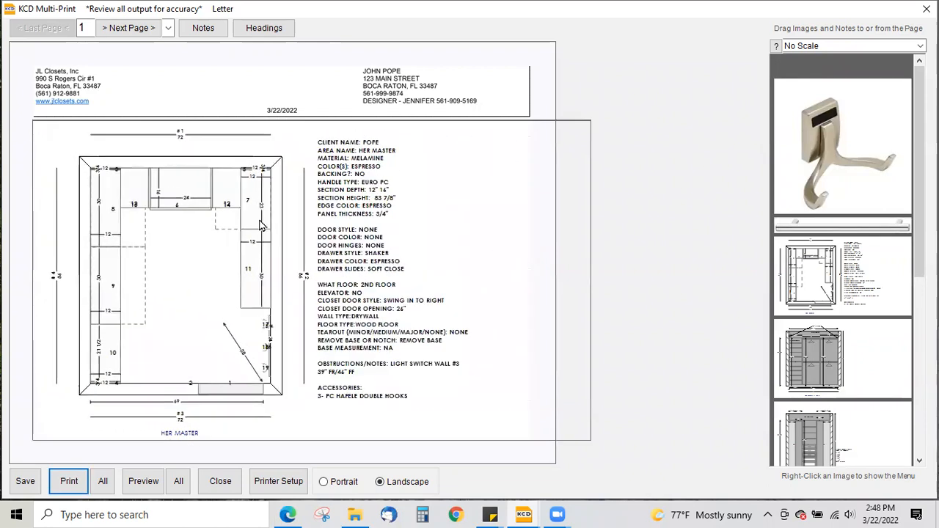
# Place the Wall 4 elevation on page 2 and enlarge it.
pyautogui.click(128, 28)
pyautogui.moveTo(838, 411); pyautogui.dragTo(249, 214)
pyautogui.scroll(5, 248, 222)
# Place the Wall 1 elevation on page 3 with the handle picture below the drawer notes.
pyautogui.click(125, 28)
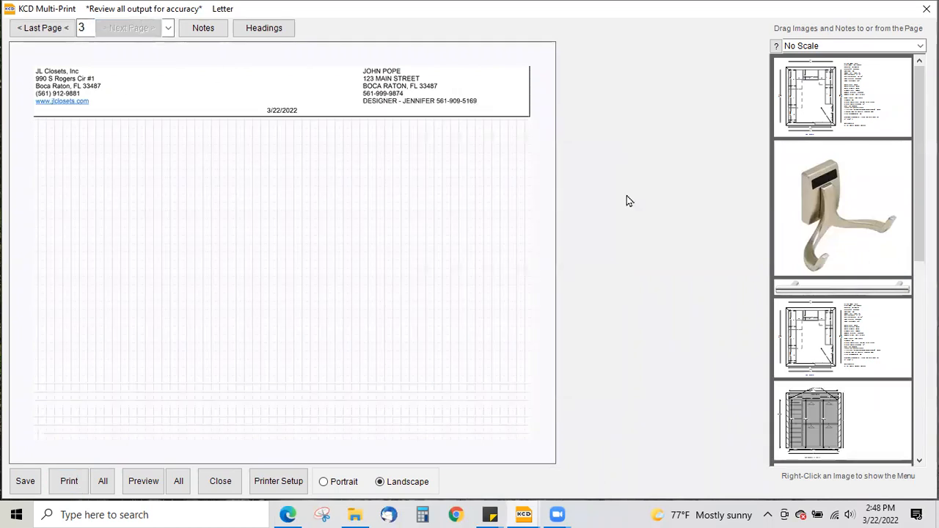
pyautogui.scroll(-2, 778, 358)
pyautogui.moveTo(811, 432); pyautogui.dragTo(73, 168)
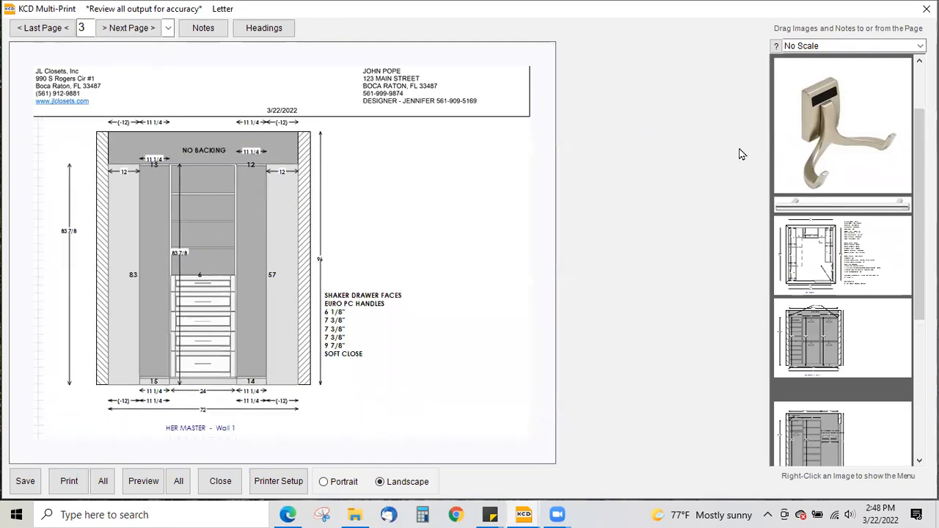
pyautogui.moveTo(813, 214); pyautogui.dragTo(371, 403)
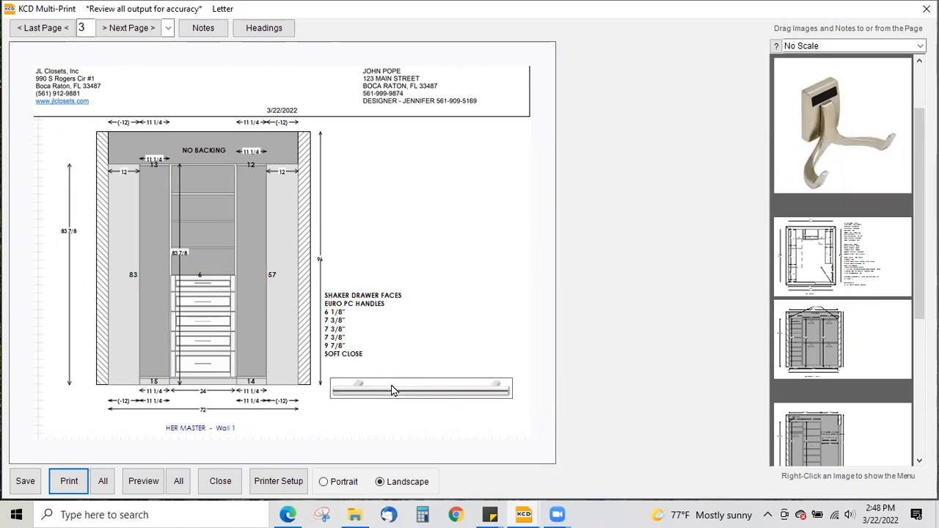
# Place the Wall 2 elevation on page 4 with the double hook picture beside it, just below the hook note's level.
pyautogui.click(130, 28)
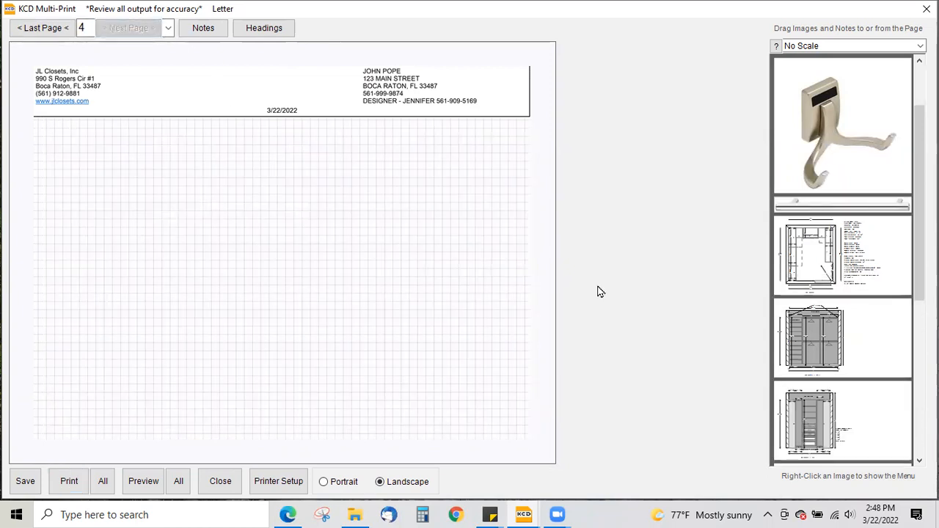
pyautogui.scroll(-1, 807, 435)
pyautogui.moveTo(814, 423); pyautogui.dragTo(67, 159)
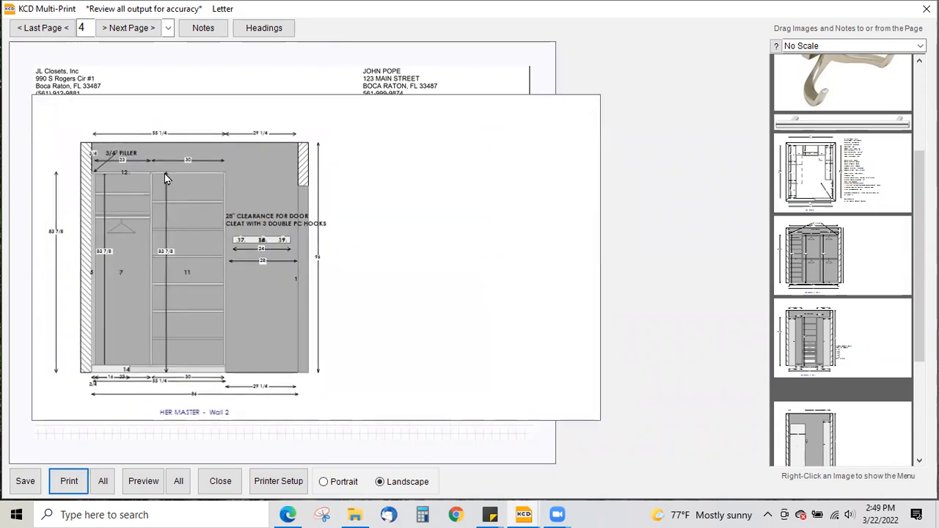
pyautogui.moveTo(624, 166); pyautogui.dragTo(390, 261)
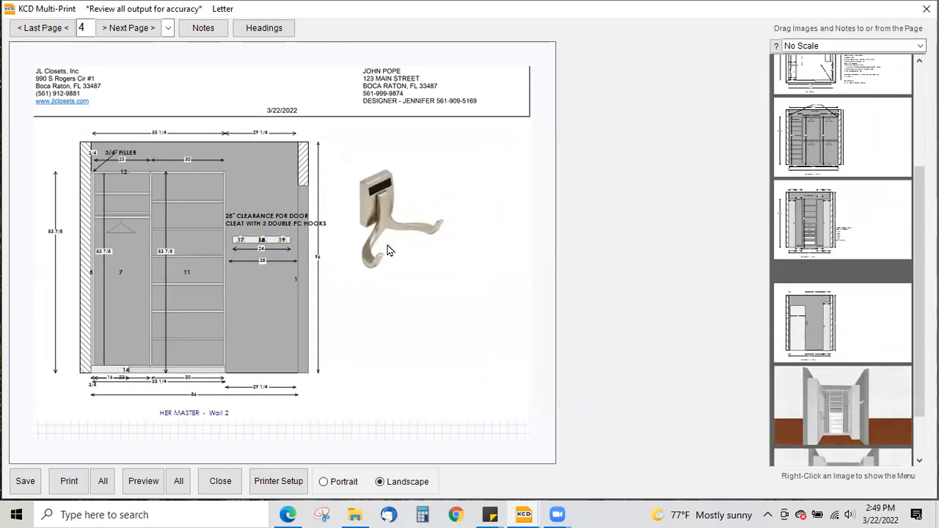
pyautogui.moveTo(383, 220); pyautogui.dragTo(368, 297)
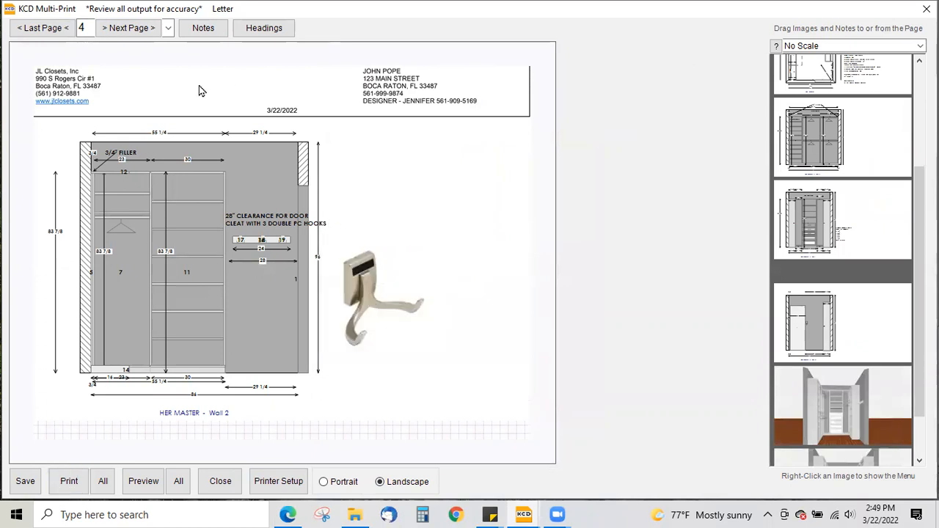
# Go to page 5 and crop the 3D picture facing the drawers to the closet's outer walls, saving the edited image.
pyautogui.click(136, 31)
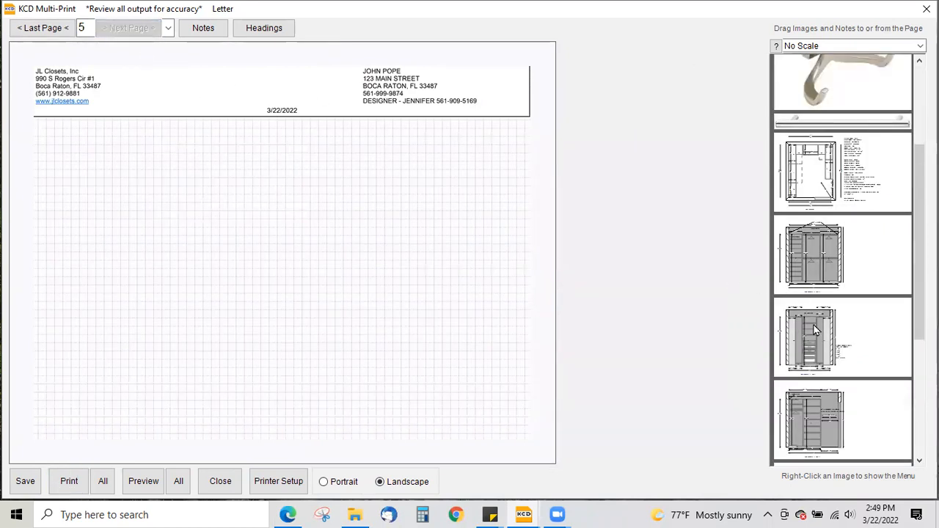
pyautogui.scroll(-3, 815, 330)
pyautogui.moveTo(833, 340); pyautogui.dragTo(785, 353)
pyautogui.rightClick(806, 362)
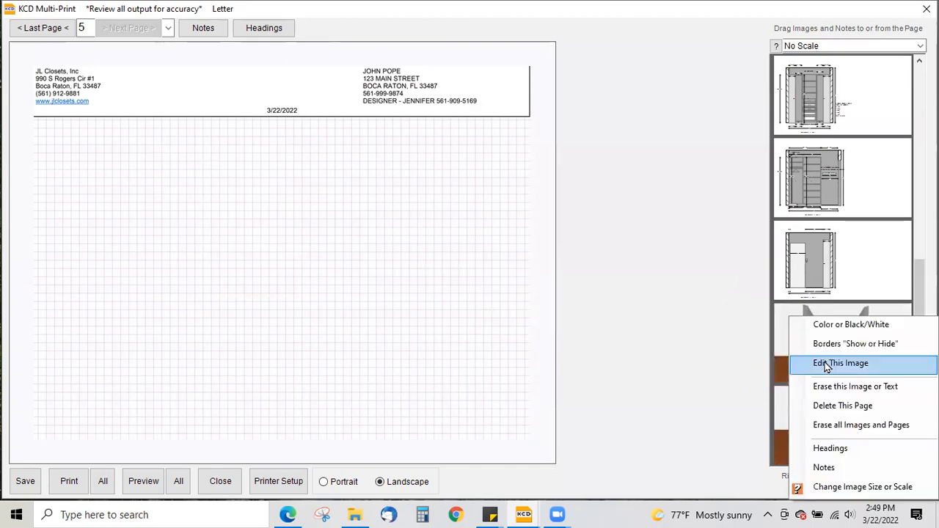
pyautogui.click(827, 364)
pyautogui.click(851, 219)
pyautogui.moveTo(780, 63); pyautogui.dragTo(574, 45)
pyautogui.moveTo(41, 47); pyautogui.dragTo(179, 49)
pyautogui.moveTo(175, 470); pyautogui.dragTo(169, 491)
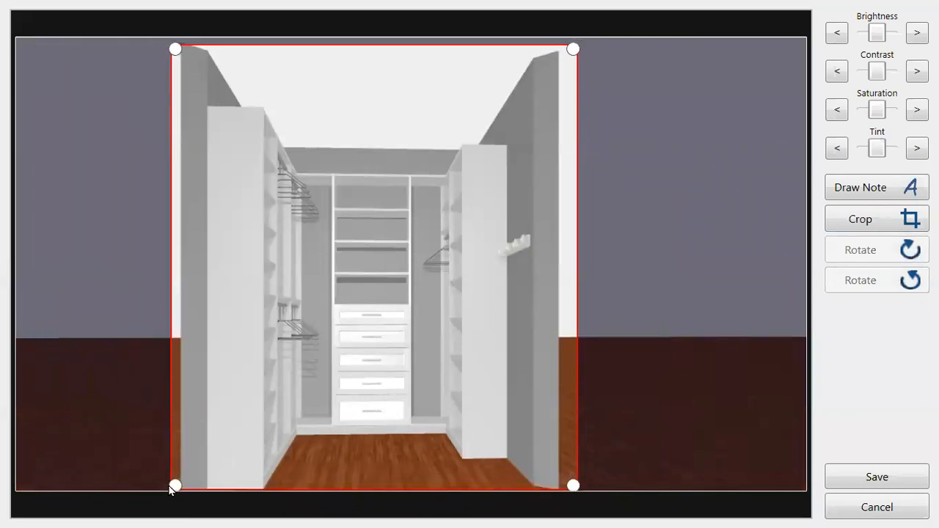
pyautogui.click(908, 471)
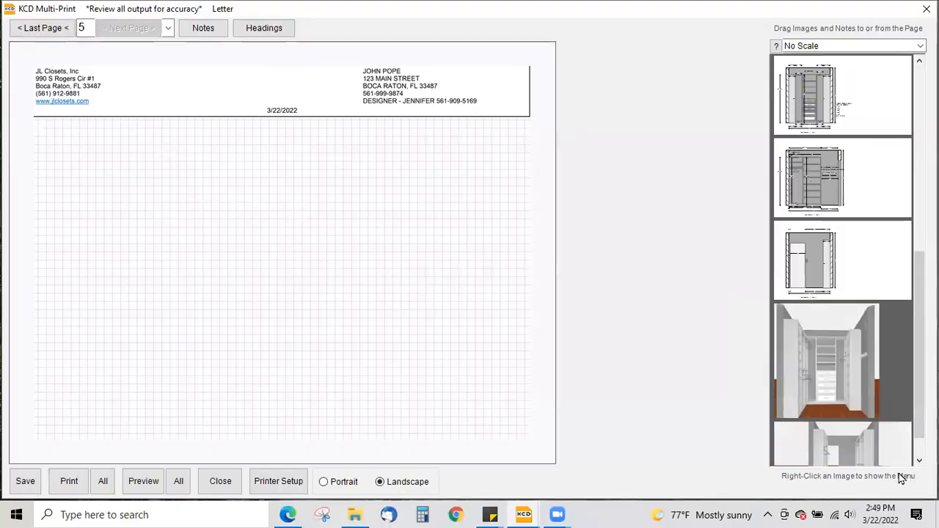
# Crop the 3D picture facing the door opening to the closet's outer walls and full height, and save it.
pyautogui.rightClick(842, 450)
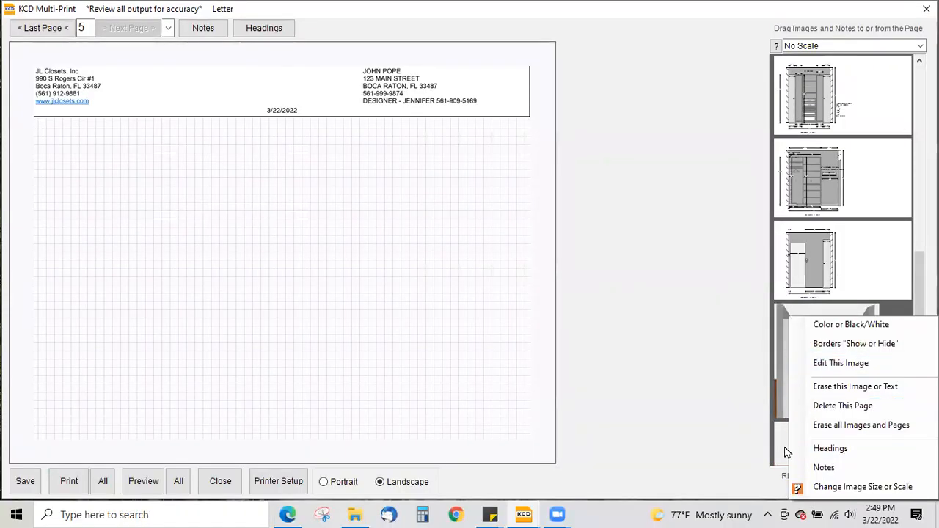
pyautogui.scroll(1, 813, 435)
pyautogui.scroll(-1, 812, 435)
pyautogui.rightClick(822, 438)
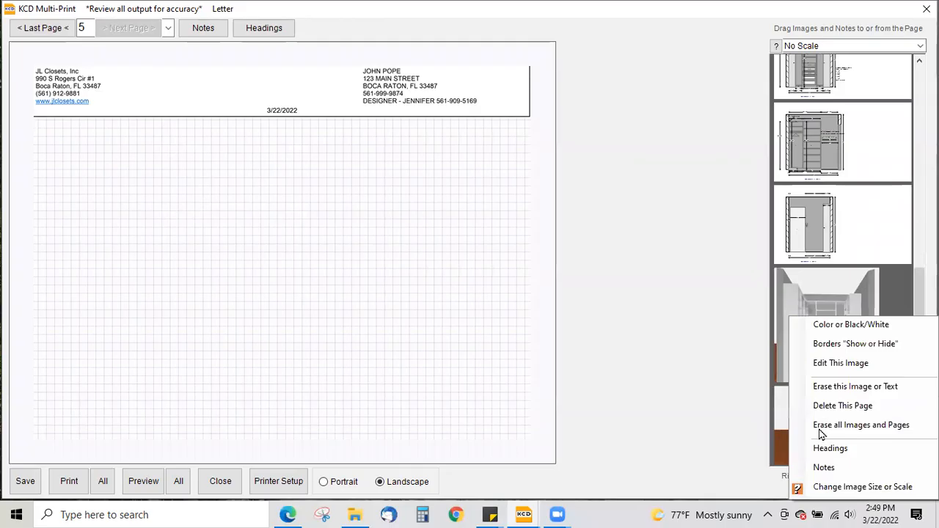
pyautogui.click(838, 365)
pyautogui.click(852, 223)
pyautogui.moveTo(781, 64); pyautogui.dragTo(619, 43)
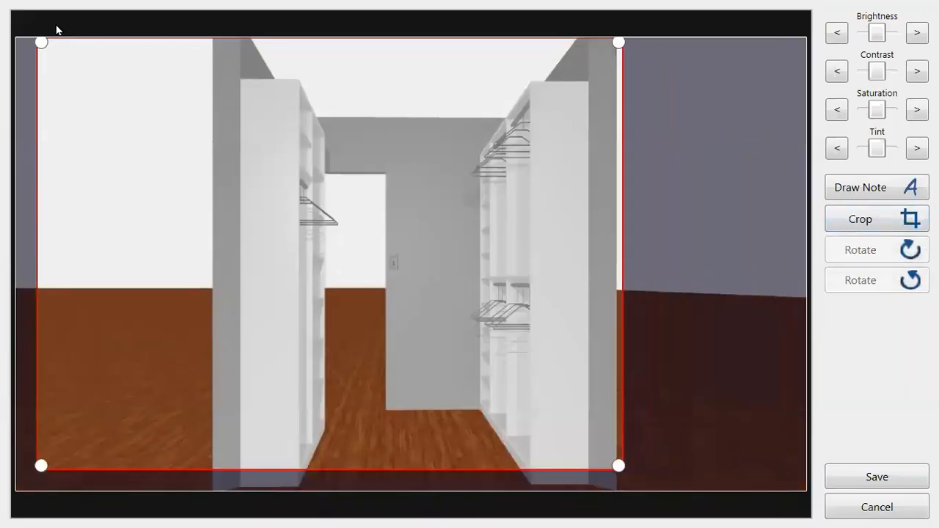
pyautogui.moveTo(35, 44); pyautogui.dragTo(210, 43)
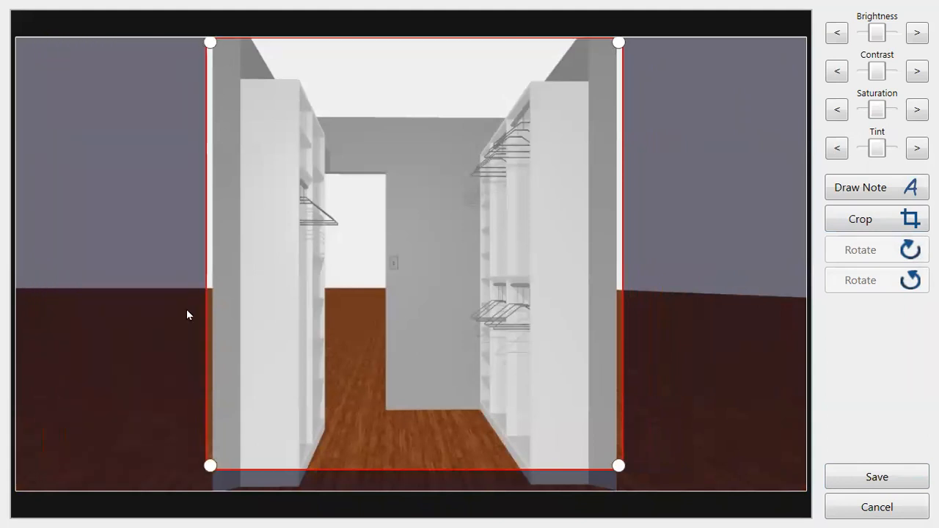
pyautogui.moveTo(211, 464); pyautogui.dragTo(212, 492)
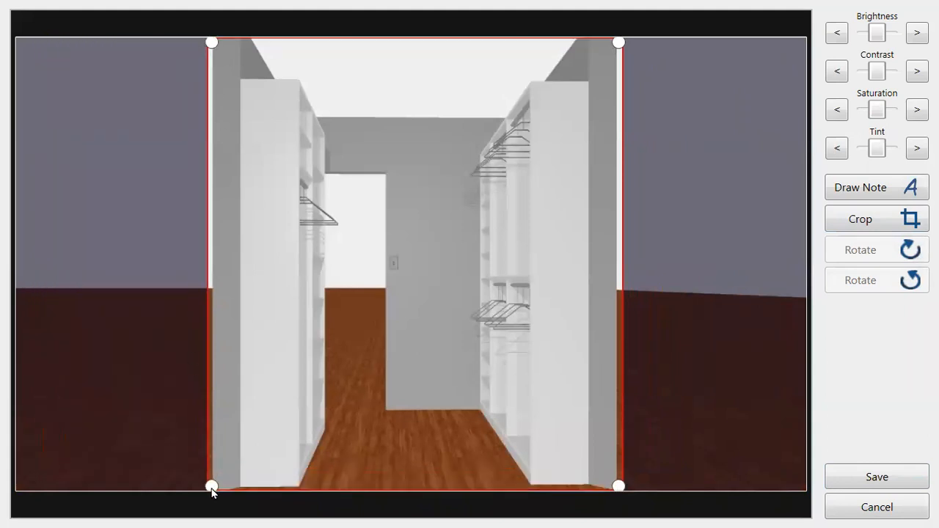
pyautogui.click(895, 477)
# Place both cropped 3D pictures side by side on page 5 and enlarge them to fill most of the page.
pyautogui.moveTo(811, 333); pyautogui.dragTo(75, 184)
pyautogui.scroll(4, 75, 187)
pyautogui.moveTo(797, 398); pyautogui.dragTo(306, 254)
pyautogui.scroll(4, 307, 253)
pyautogui.scroll(1, 155, 221)
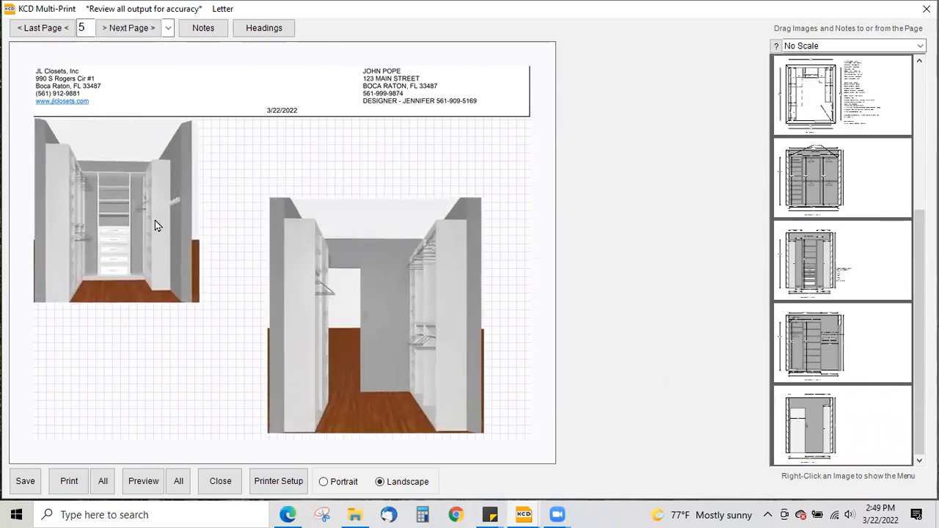
pyautogui.scroll(6, 157, 222)
pyautogui.scroll(-1, 163, 230)
pyautogui.scroll(4, 399, 332)
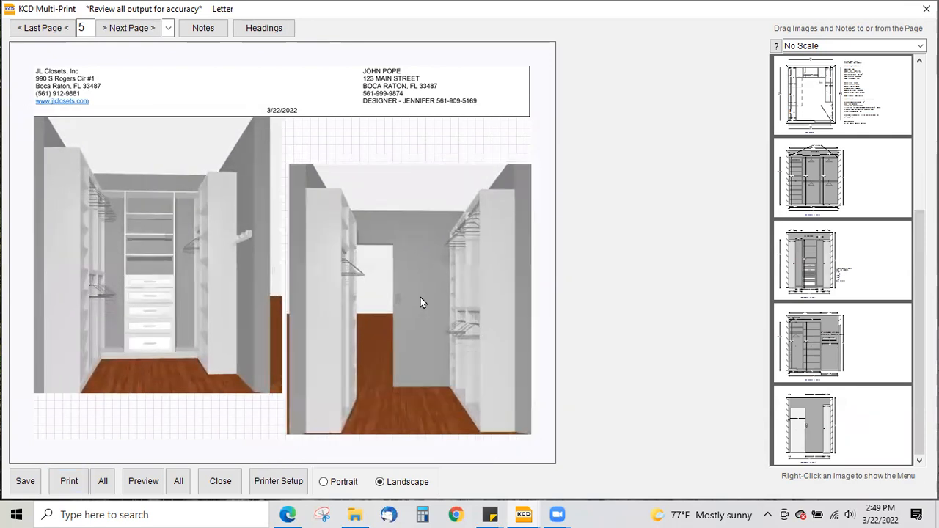
# Add a reduced double hook picture between the two 3D views on page 5 and the handle picture above the second view.
pyautogui.scroll(3, 883, 216)
pyautogui.moveTo(876, 234); pyautogui.dragTo(267, 403)
pyautogui.scroll(-2, 286, 312)
pyautogui.scroll(-4, 258, 402)
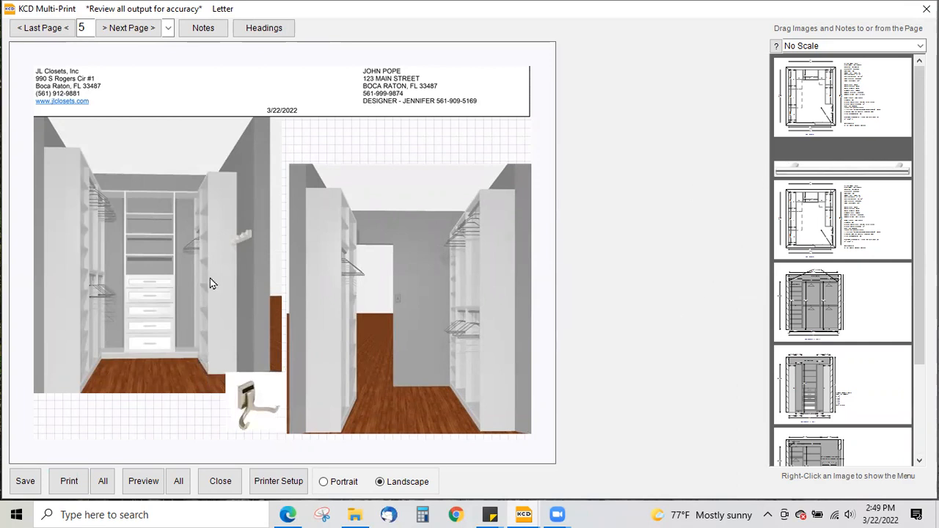
pyautogui.moveTo(806, 173); pyautogui.dragTo(315, 154)
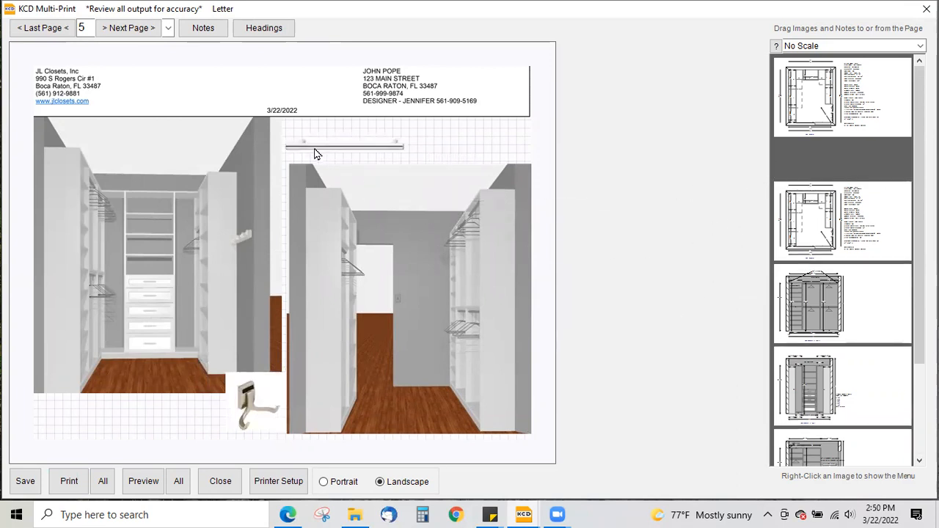
# Print all pages to a PDF on the Desktop, naming the file with the client's surname followed by "DESIGNS 3.22.22".
pyautogui.click(104, 482)
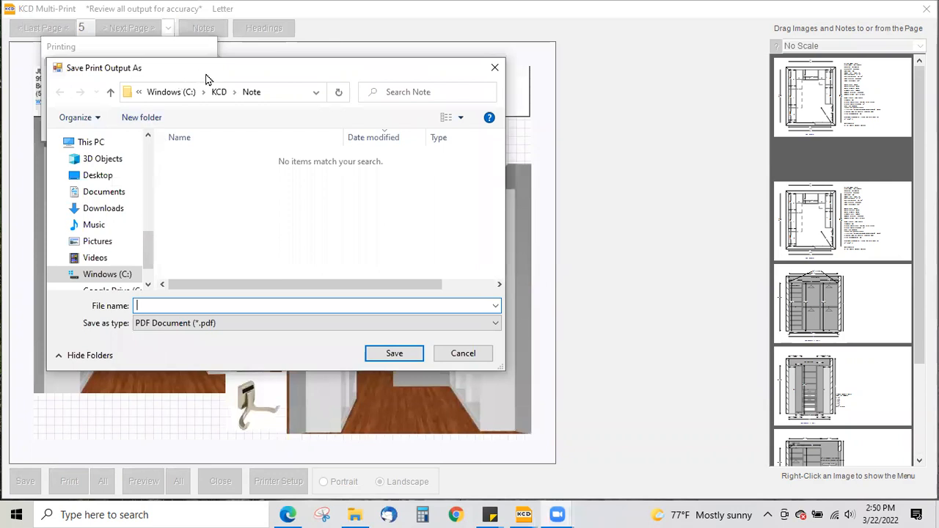
pyautogui.moveTo(206, 74); pyautogui.dragTo(414, 92)
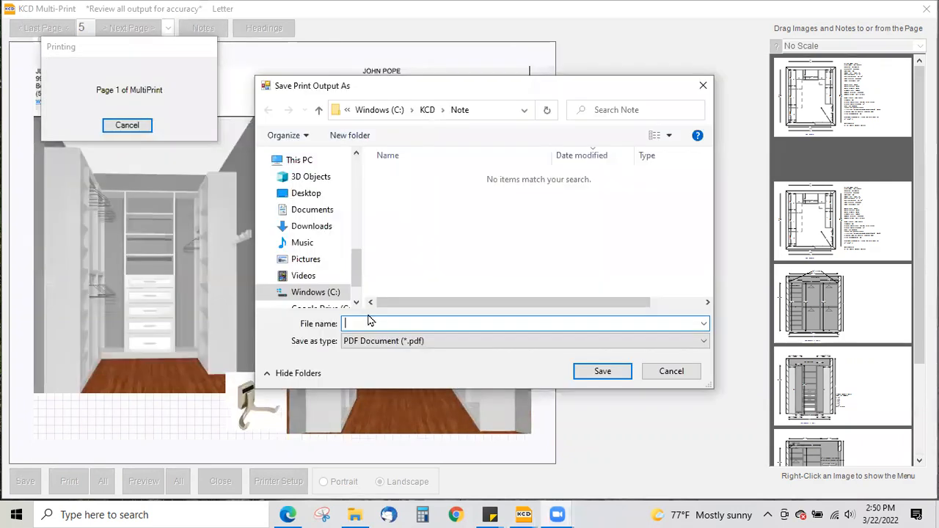
pyautogui.click(307, 193)
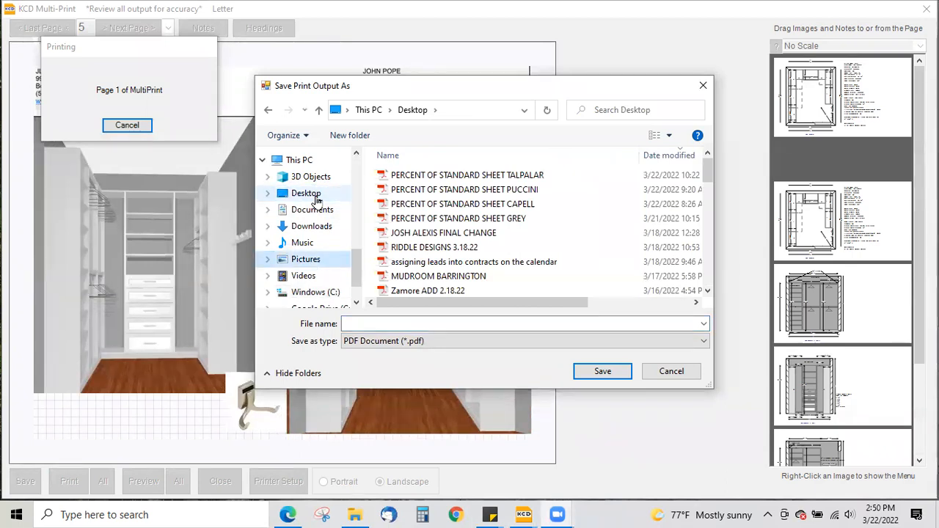
pyautogui.click(355, 321)
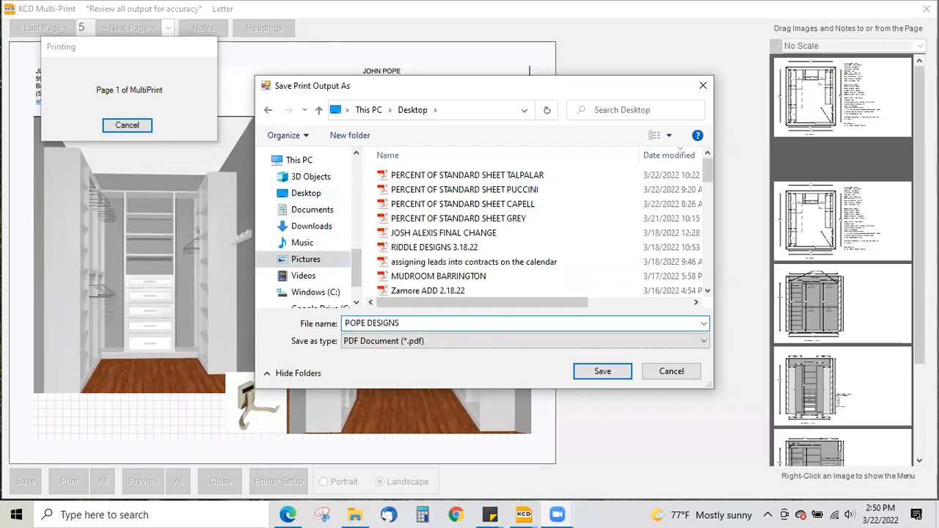
pyautogui.click(602, 371)
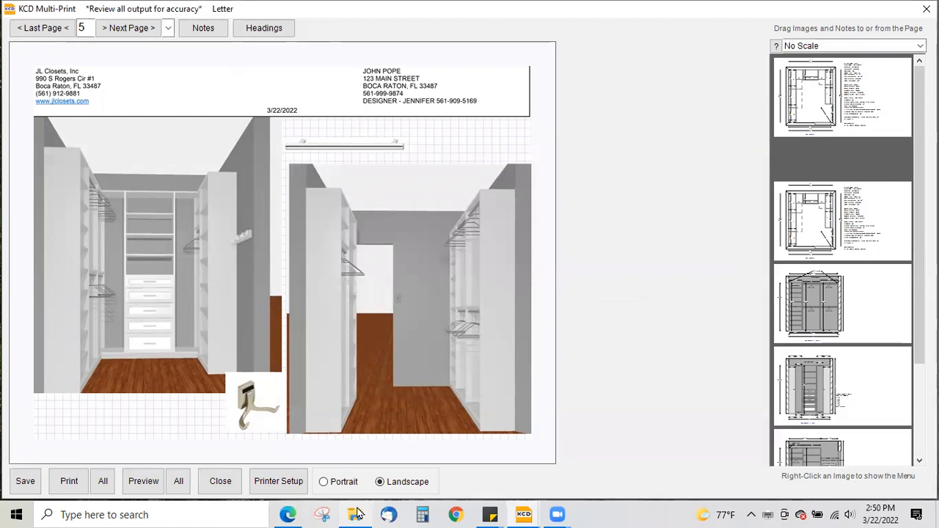
# Switch to File Explorer, sort the Desktop files by date modified with the newest first, and open the saved designs PDF.
pyautogui.moveTo(357, 513)
pyautogui.click(357, 475)
pyautogui.click(356, 514)
pyautogui.click(355, 514)
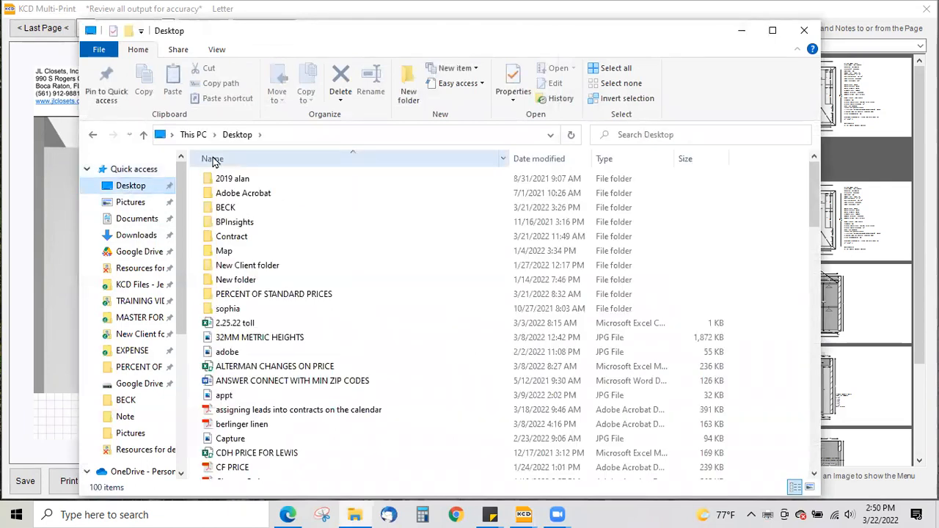
pyautogui.click(540, 159)
pyautogui.click(269, 180)
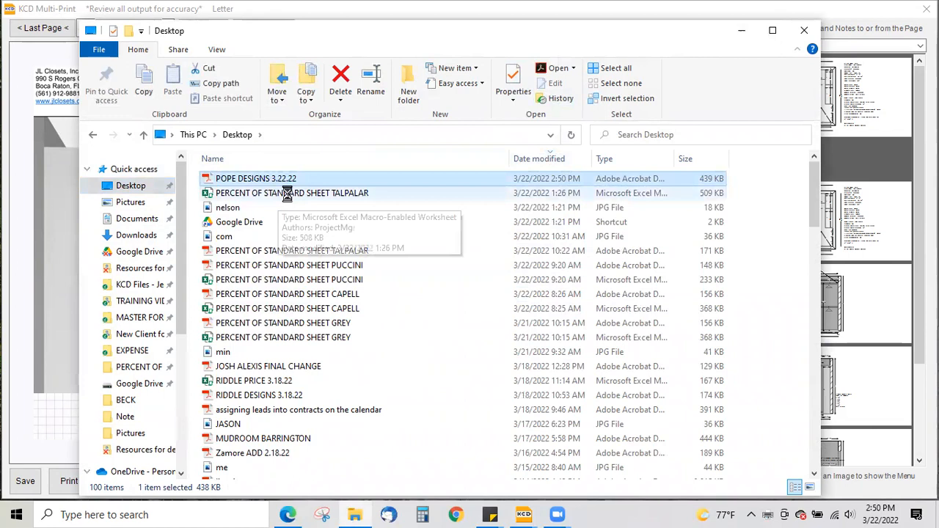
pyautogui.doubleClick(268, 180)
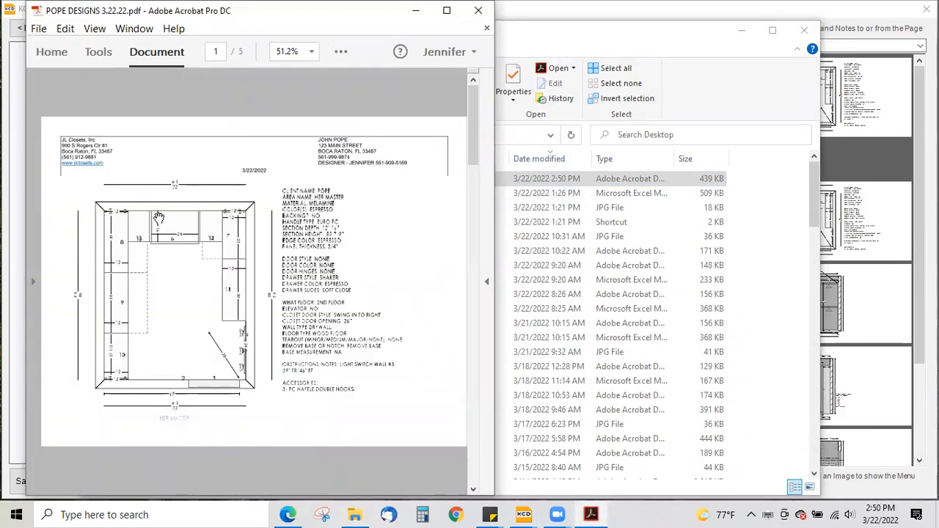
# Check the plan, wall elevations, hardware pictures and 3D views on pages 1 to 5 of the PDF, and close it.
pyautogui.scroll(-1, 160, 248)
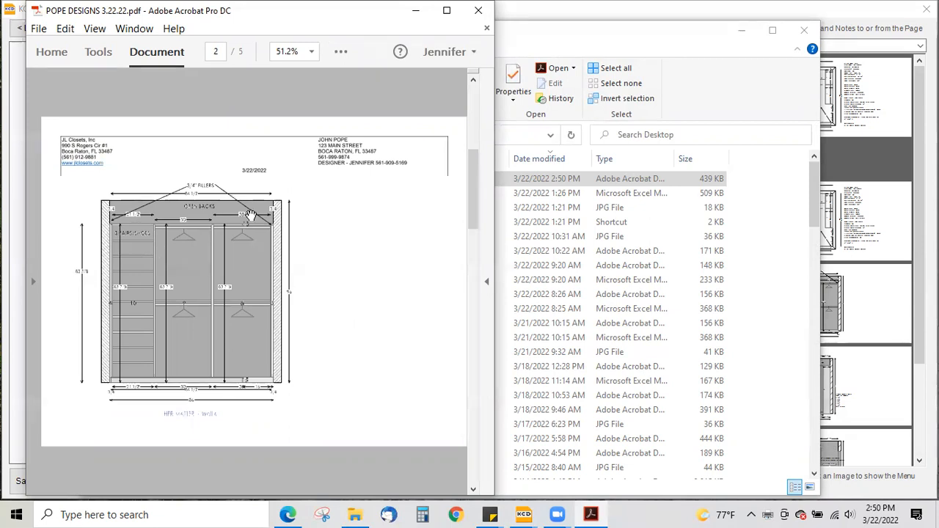
pyautogui.scroll(-1, 175, 273)
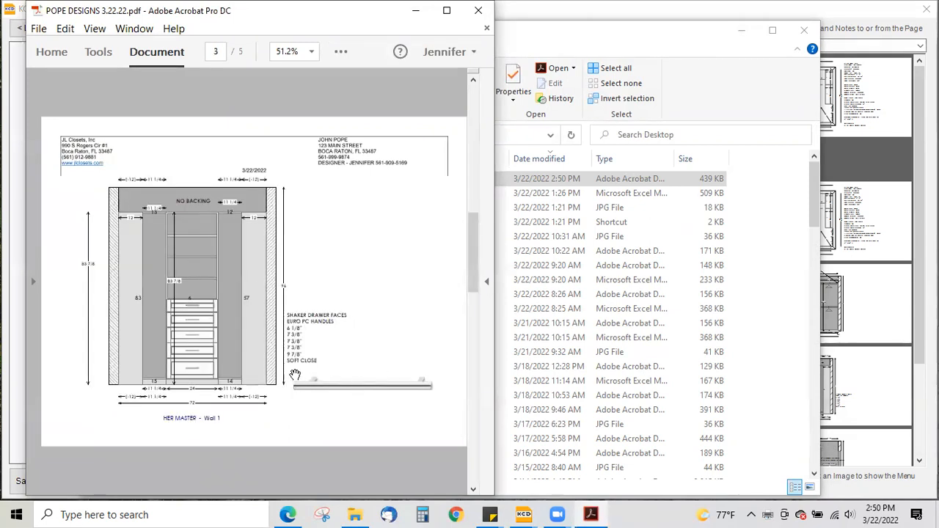
pyautogui.scroll(-1, 373, 378)
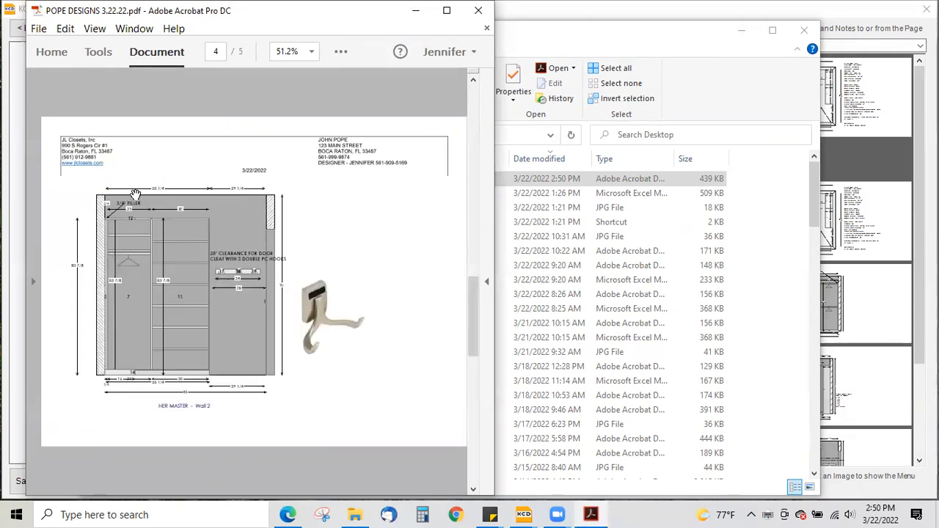
pyautogui.scroll(-1, 340, 345)
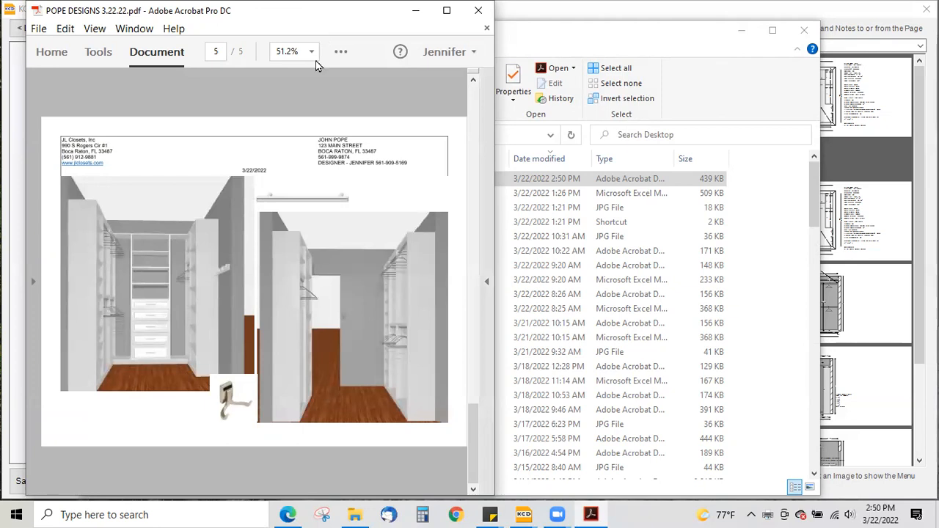
pyautogui.hotkey('alt', 'F4')
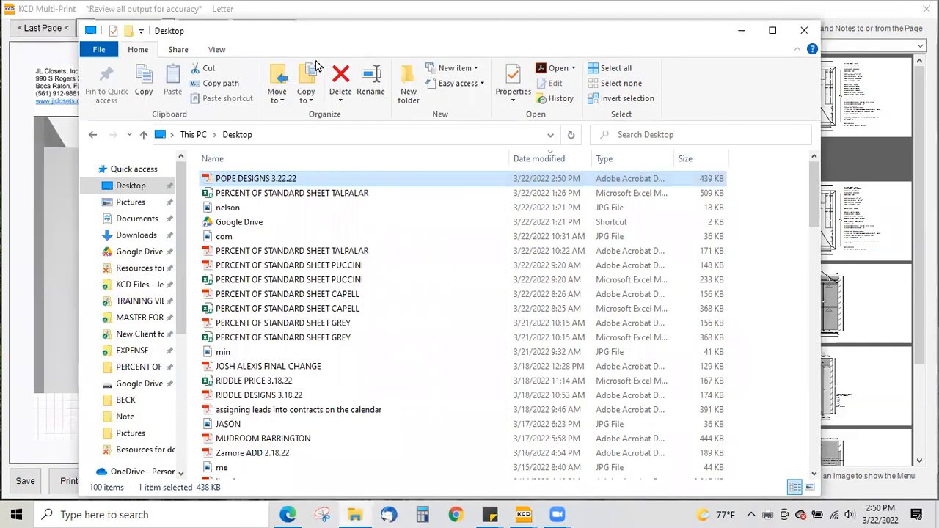